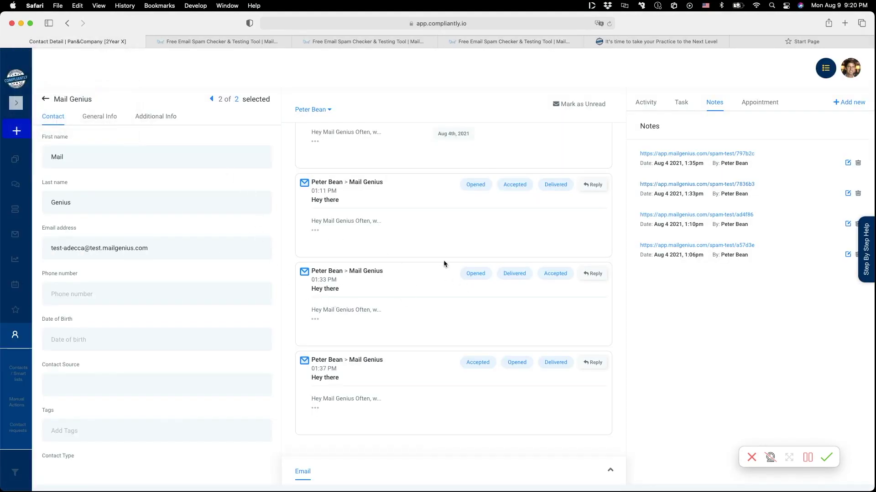
Reopen the Mail Genius contact and view its Aug 4th, 2021 conversation, glancing at MailGenius
click(46, 99)
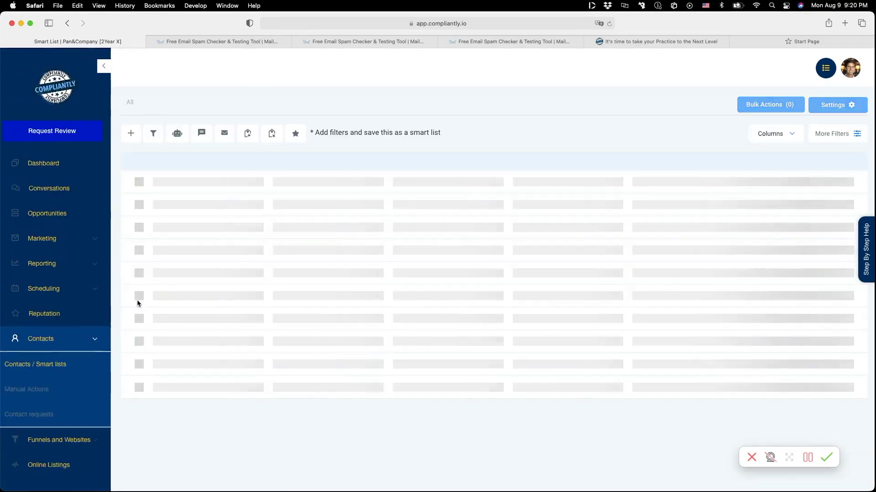
click(228, 223)
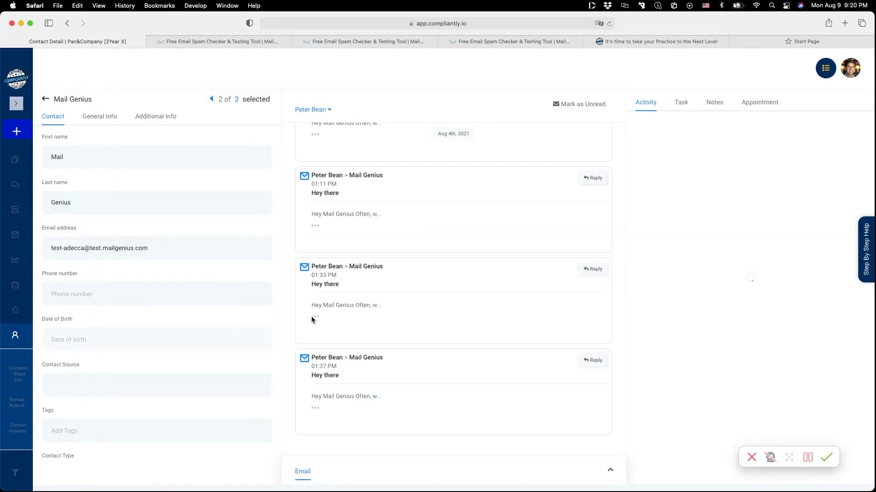
scroll(447, 308, up, 5)
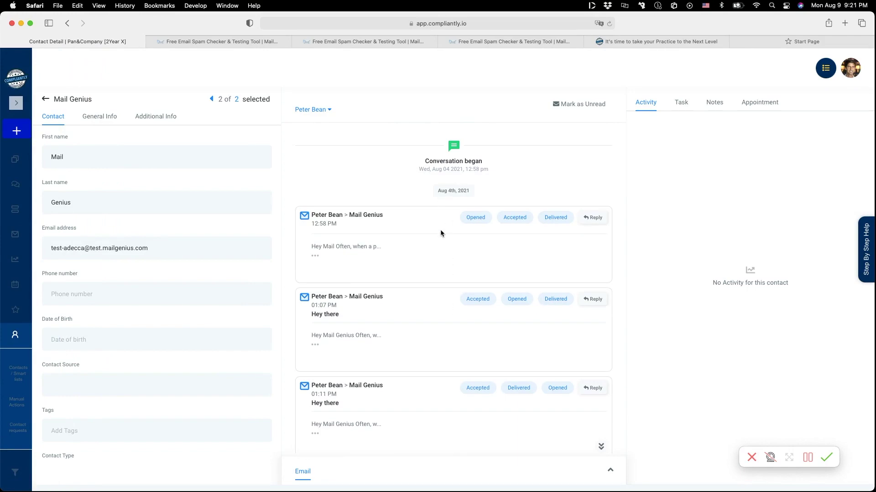
click(255, 42)
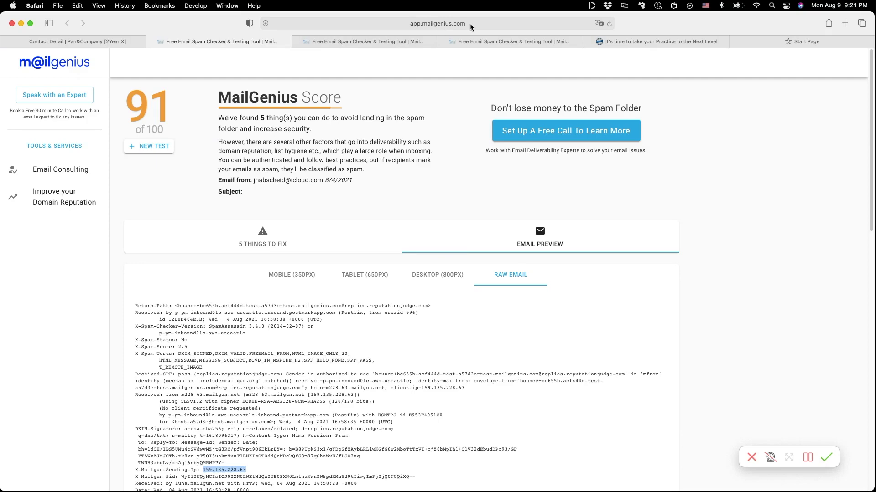
click(85, 43)
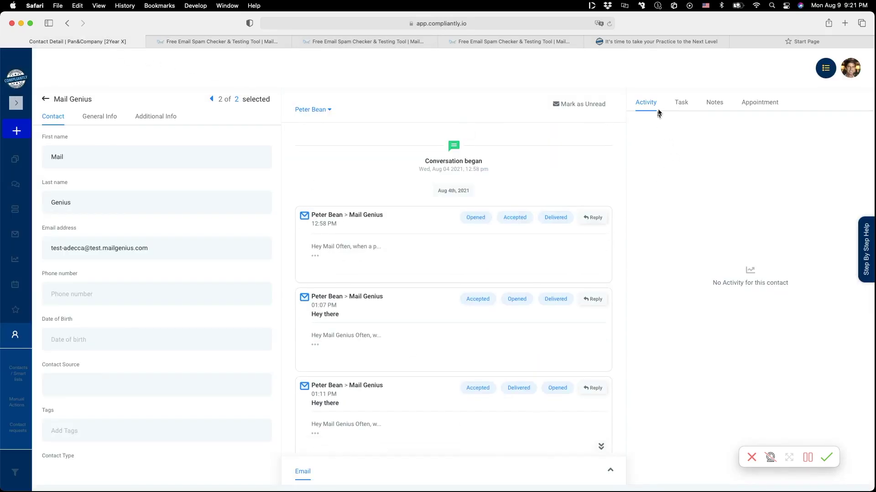
Show the contact's notes, then start a new MailGenius spam test and copy its testing address
click(720, 105)
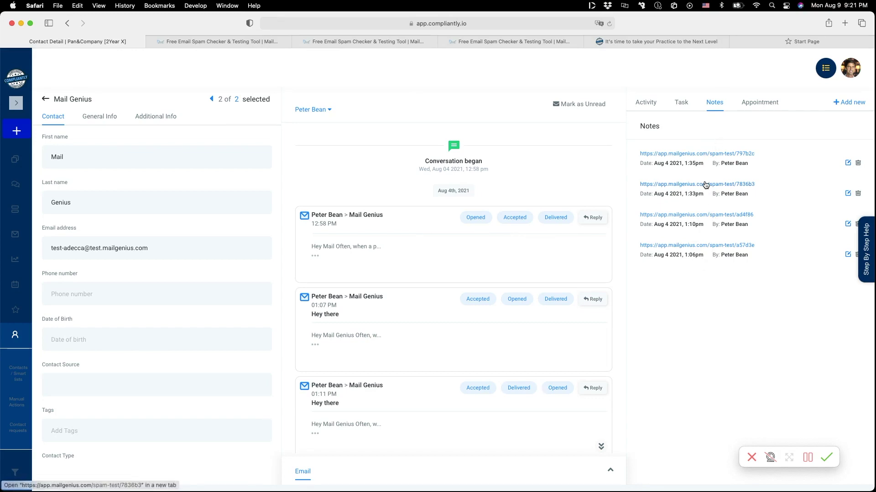
key(ctrl+Tab)
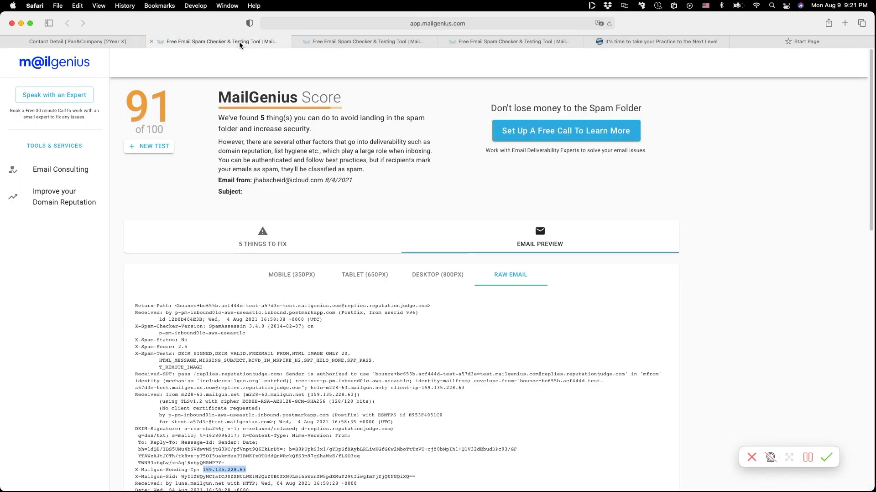
click(160, 146)
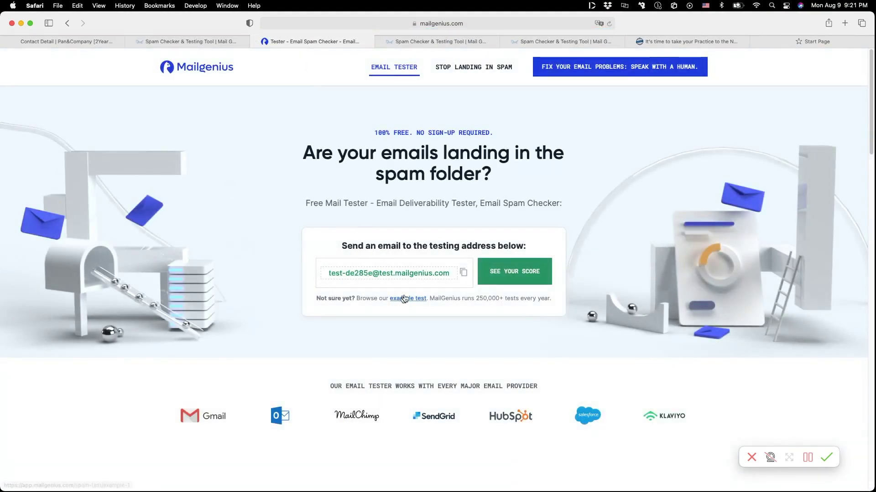
click(461, 274)
Replace the Mail Genius contact's email address with the new test address and save
click(61, 41)
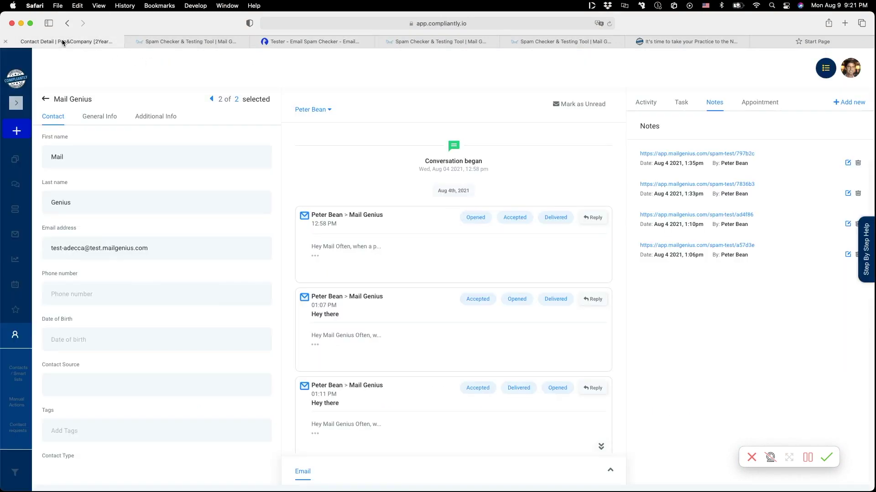
drag(147, 248, 49, 244)
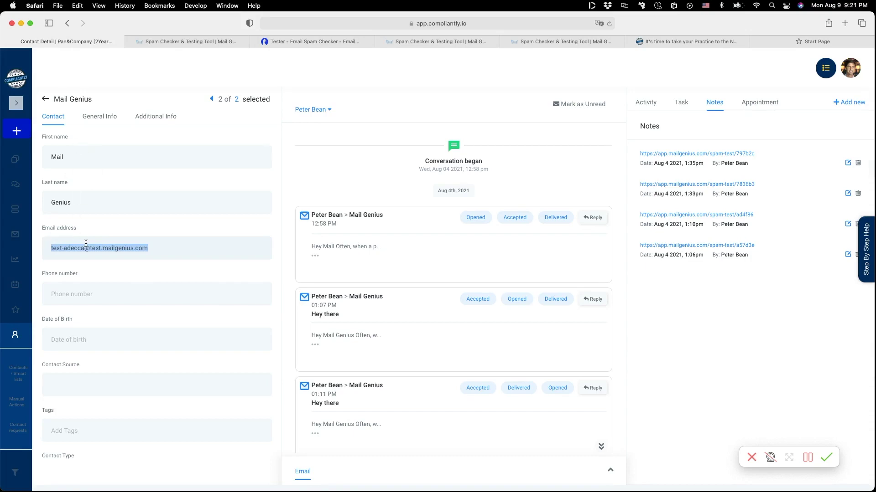
key(super+v)
click(256, 441)
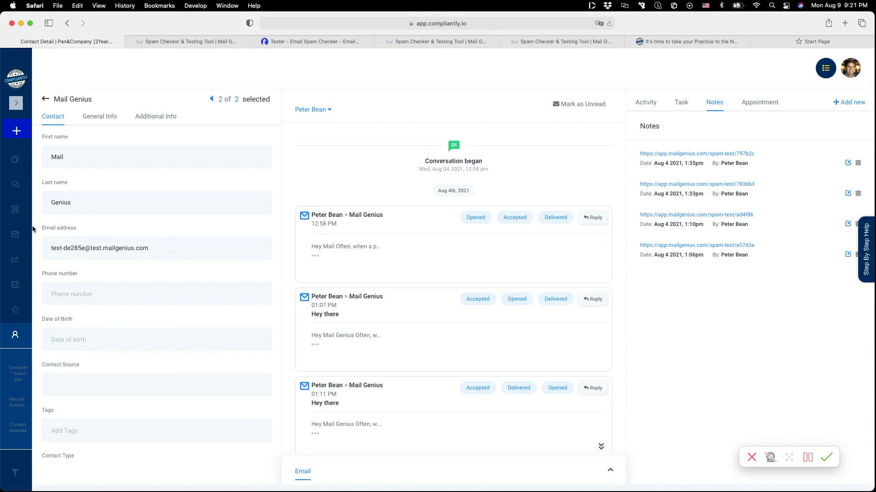
Expand the 01:37 PM 'Hey there' email and copy its full body text
scroll(404, 245, down, 5)
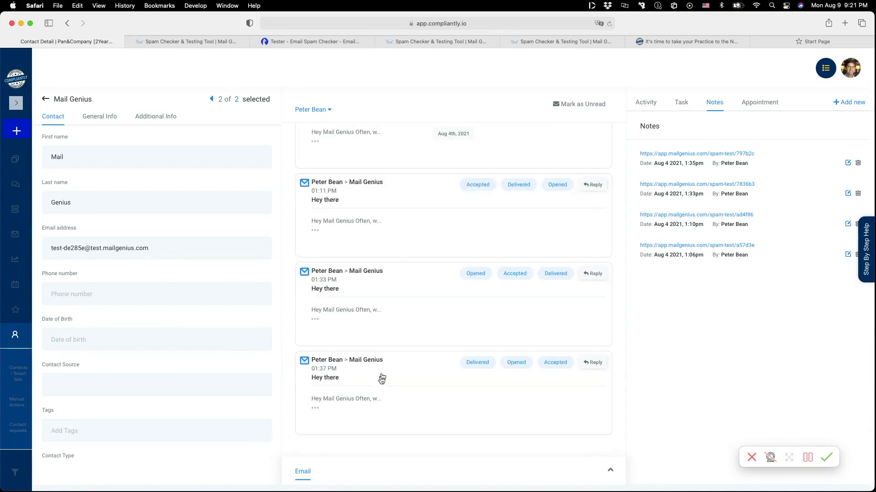
click(314, 409)
scroll(426, 373, down, 4)
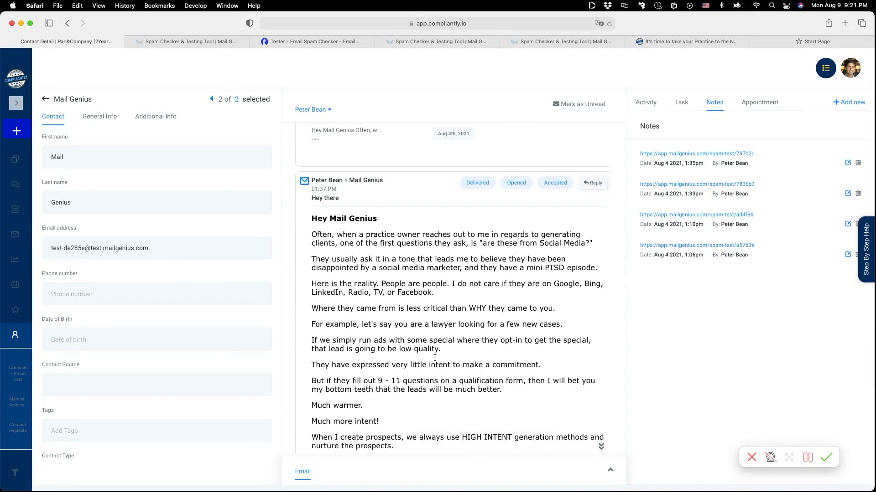
scroll(434, 358, down, 4)
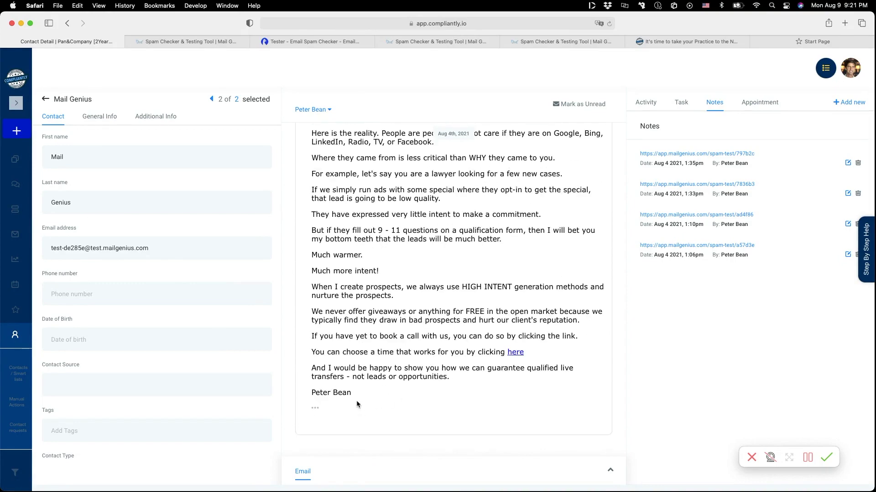
mouse_move(356, 404)
mouse_down()
mouse_move(314, 191)
mouse_move(313, 128)
mouse_move(312, 266)
mouse_move(311, 244)
mouse_up()
right_click(332, 241)
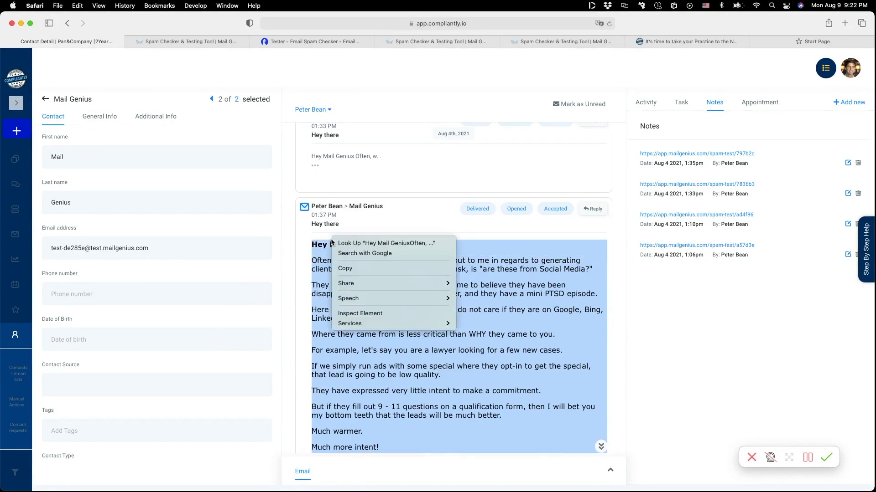
click(346, 267)
scroll(400, 323, down, 5)
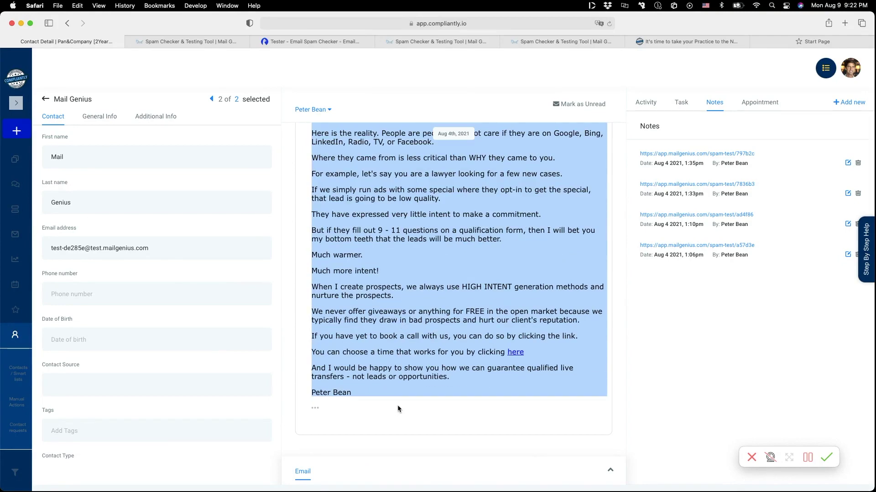
Send Mail Genius a new email with subject 'Hey There' and the pasted body
click(310, 474)
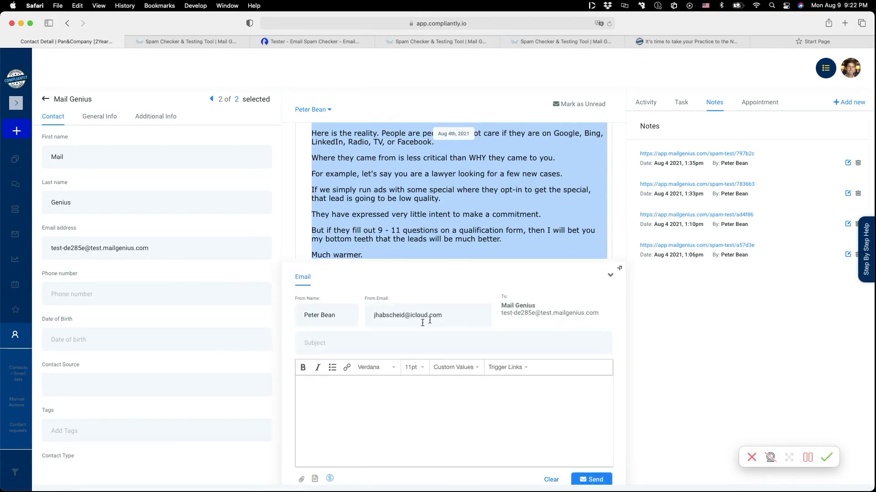
click(331, 384)
key(super+v)
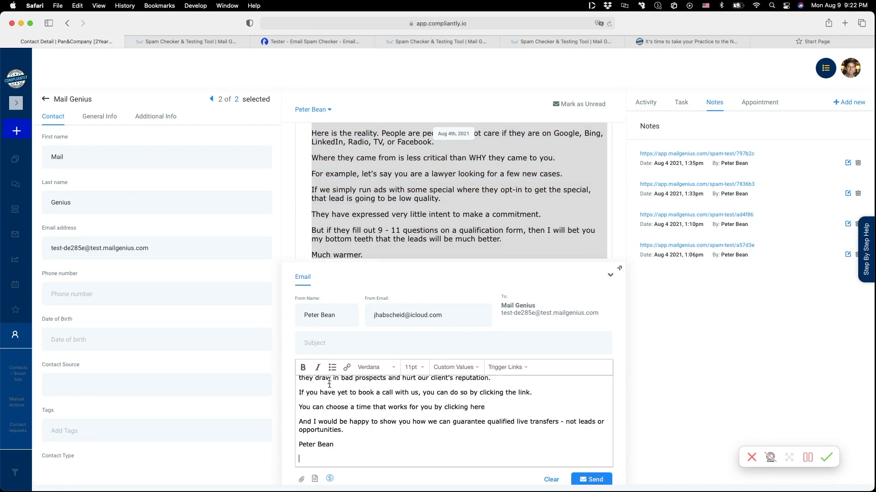
click(321, 342)
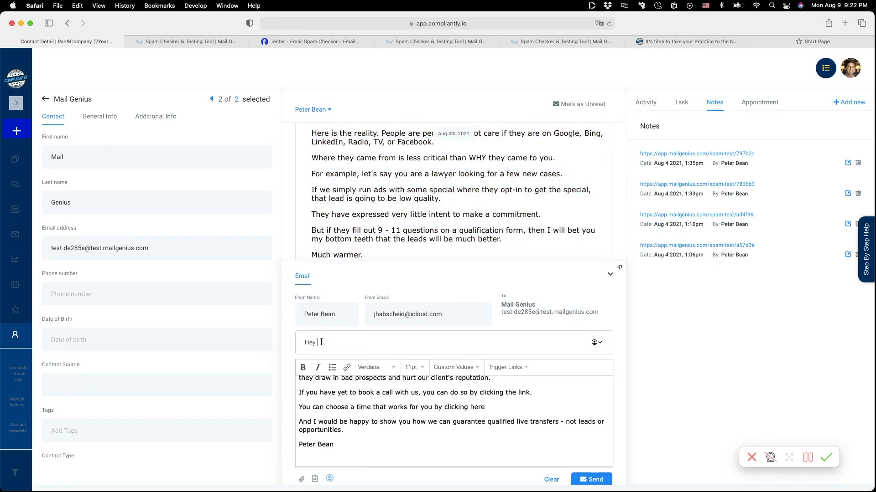
text(Hey There)
click(591, 480)
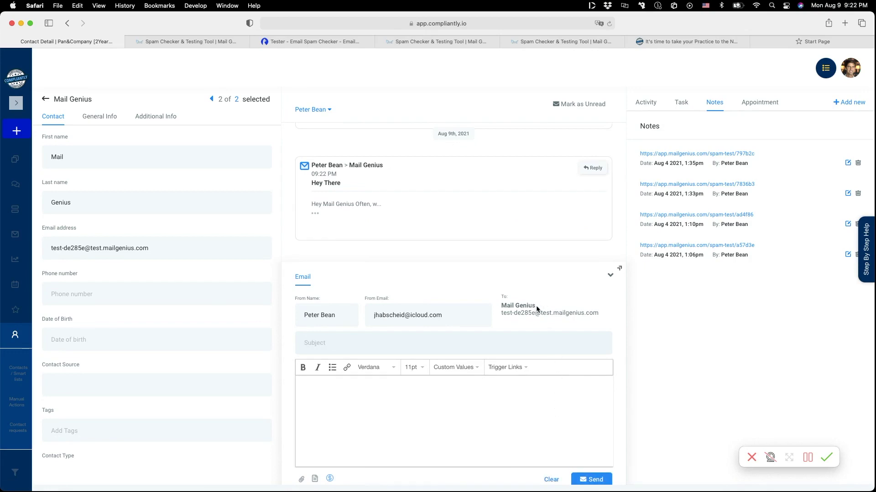
click(610, 275)
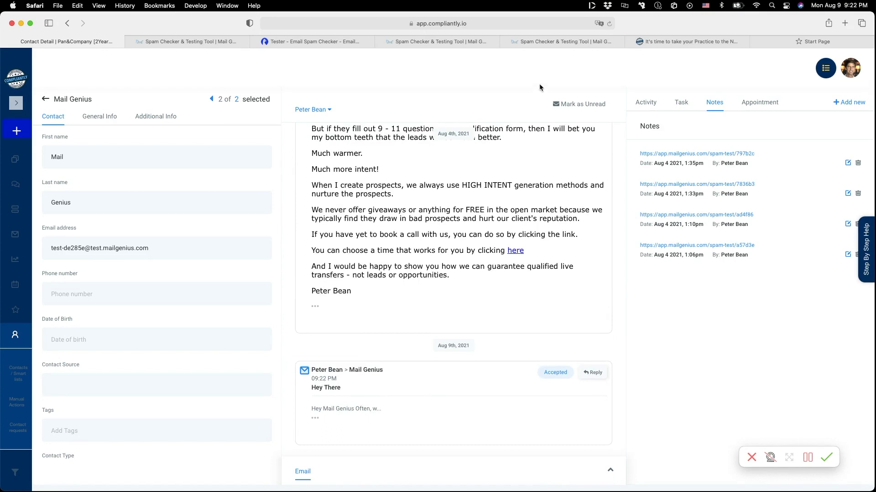
Load the new MailGenius test's results: 'Hey There' scores 93 of 100 with 3 fixes
click(313, 41)
click(504, 281)
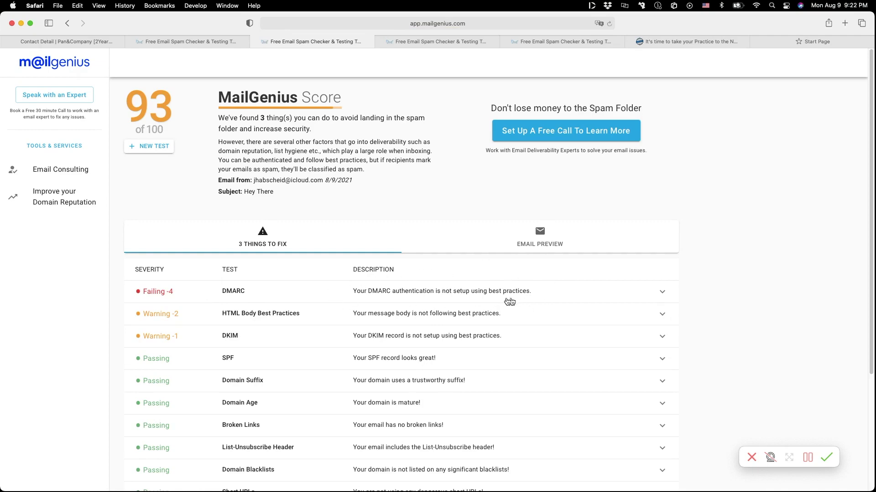
Expand the sent Hey There email and select the composer's From address
click(91, 44)
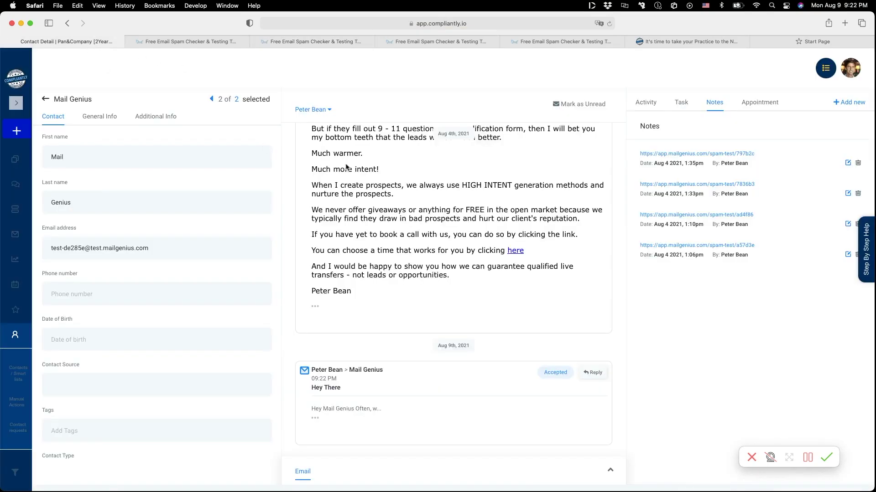
scroll(399, 243, up, 5)
scroll(365, 319, down, 5)
click(315, 418)
click(300, 472)
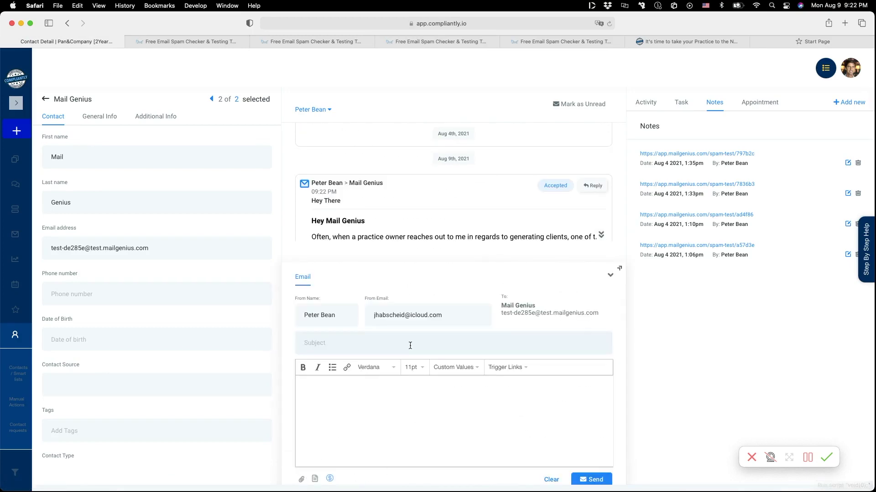
drag(442, 314, 370, 314)
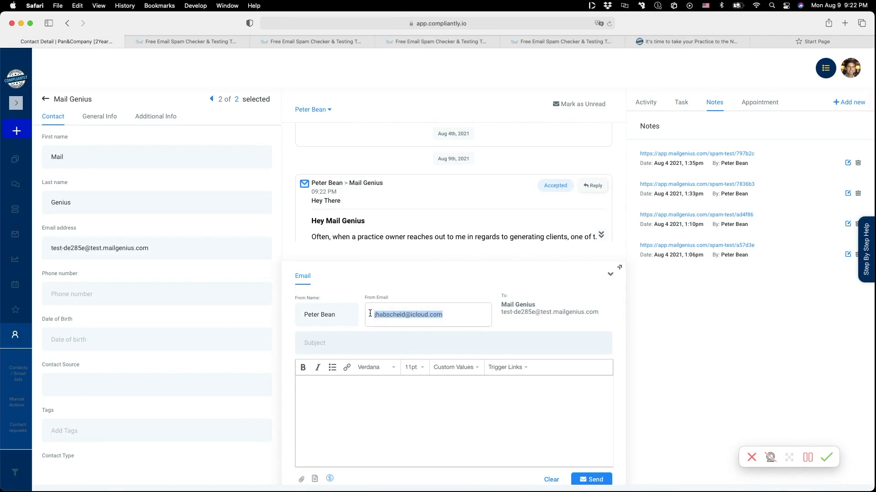
Find the SMTP and MailGun Service sending domain replies.reputationjudge.com, then return to the MailGenius raw-email report
click(850, 68)
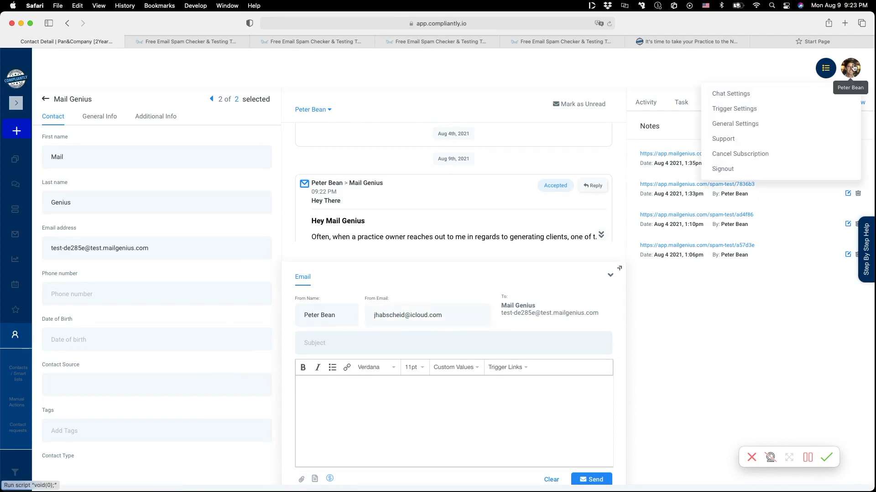
click(746, 125)
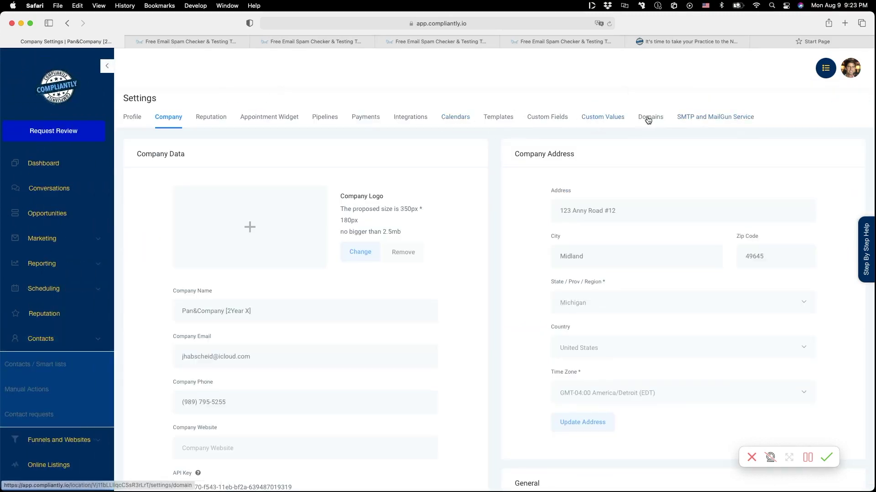
click(692, 120)
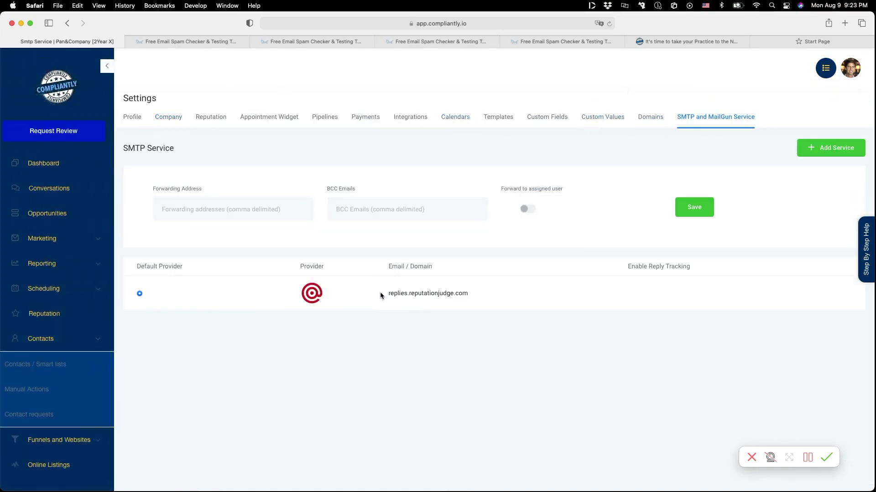
drag(389, 294, 468, 297)
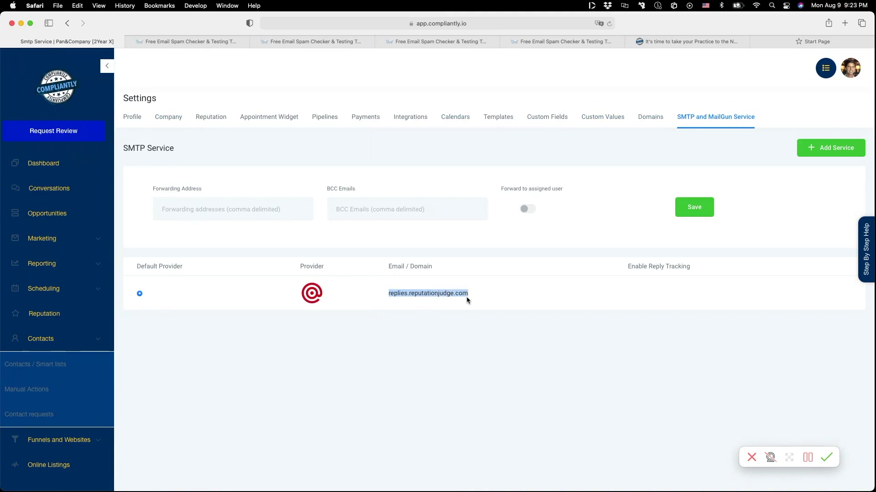
key(super+5)
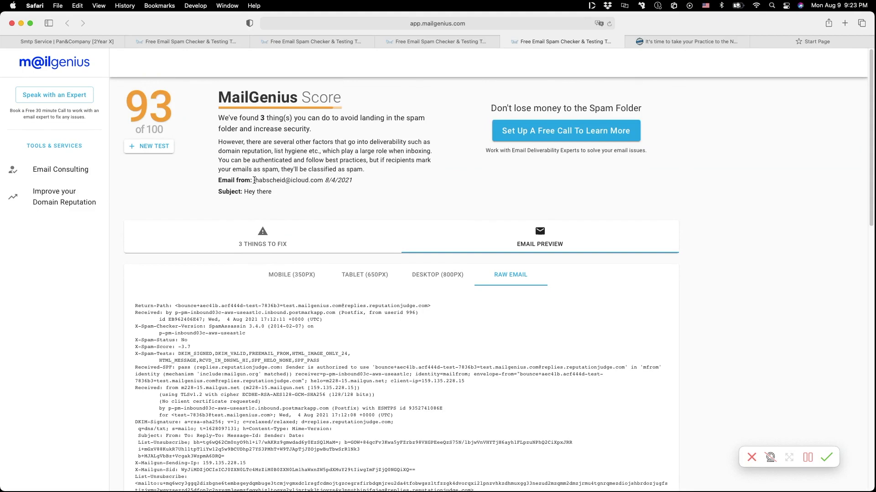
Compare the sender addresses in the MailGenius reports scoring 91 and 93
drag(252, 180, 326, 182)
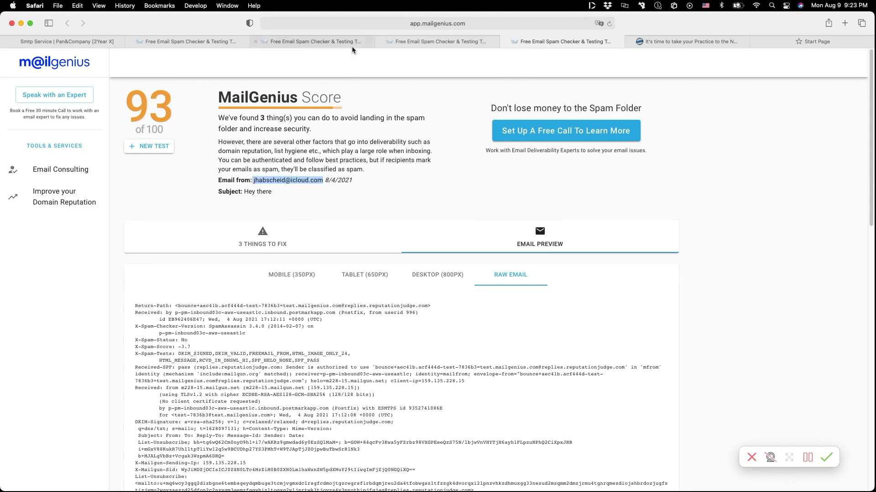
click(203, 43)
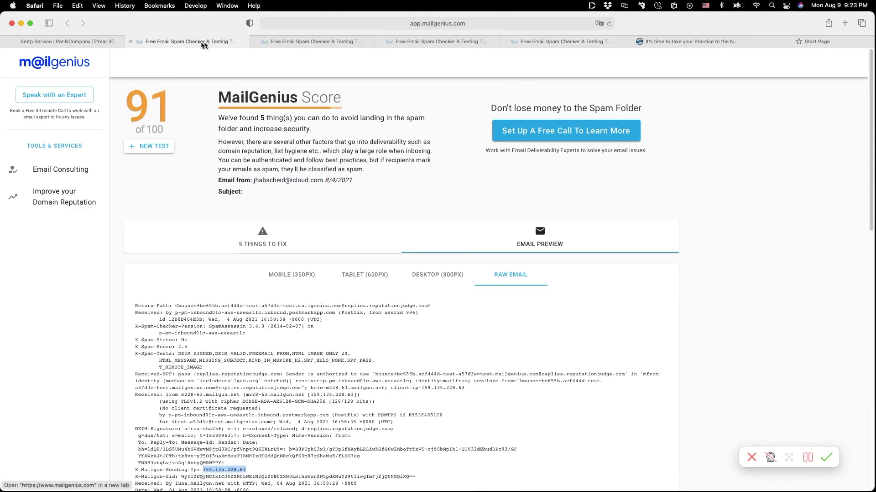
click(274, 45)
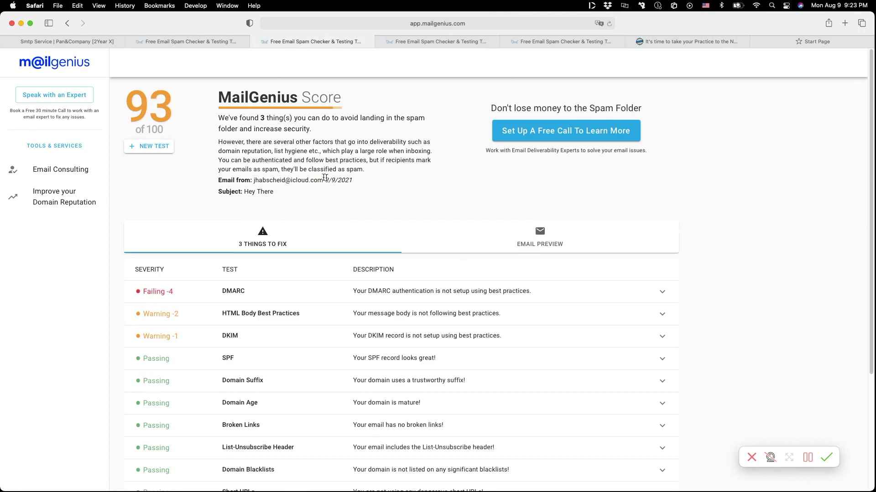
drag(253, 180, 308, 180)
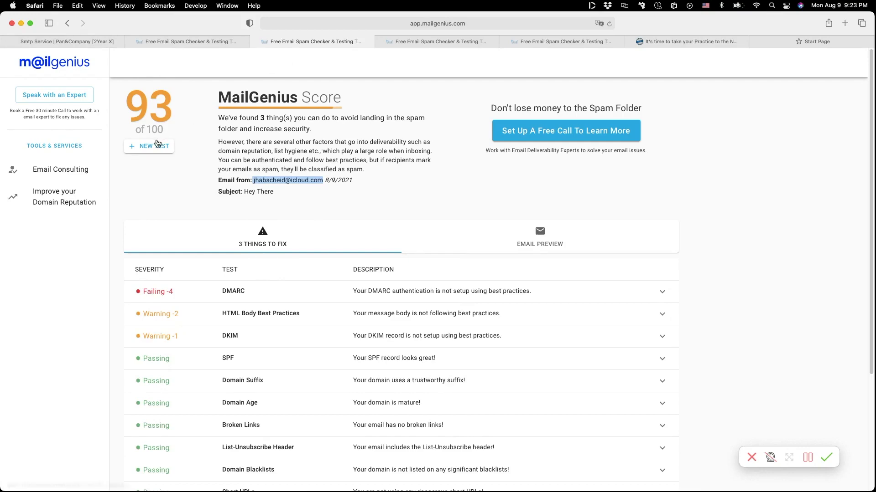
Start another MailGenius test and copy its fresh testing address
click(147, 146)
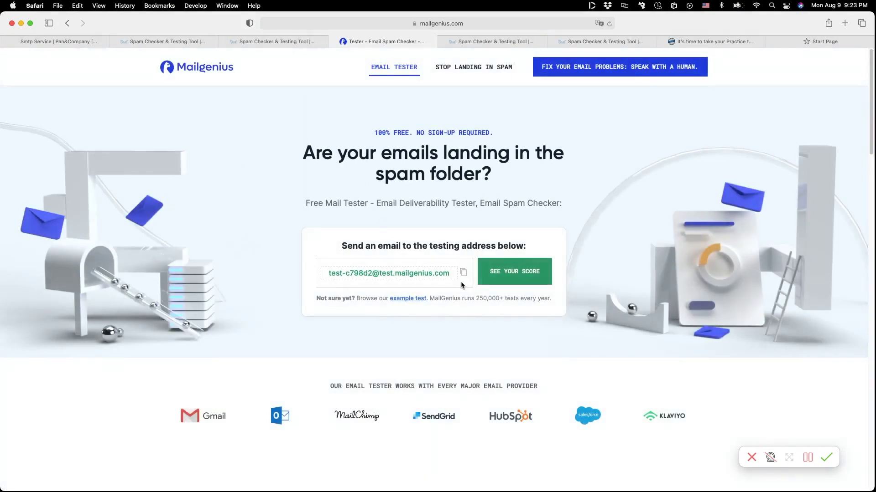
click(463, 273)
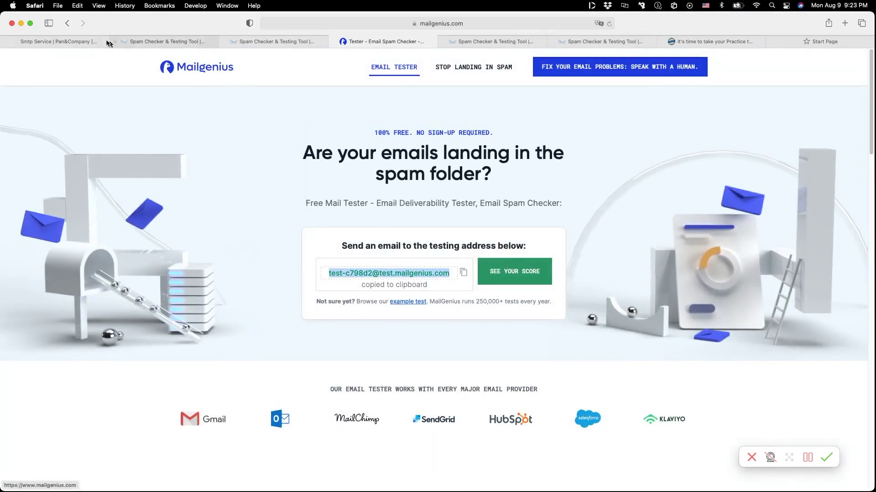
Set the Mail Genius contact's email address to the fresh testing address and save
click(76, 42)
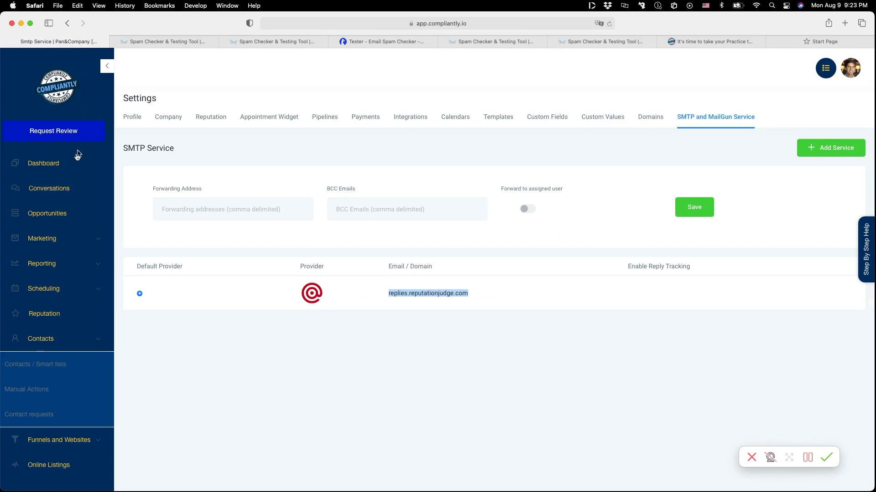
click(45, 367)
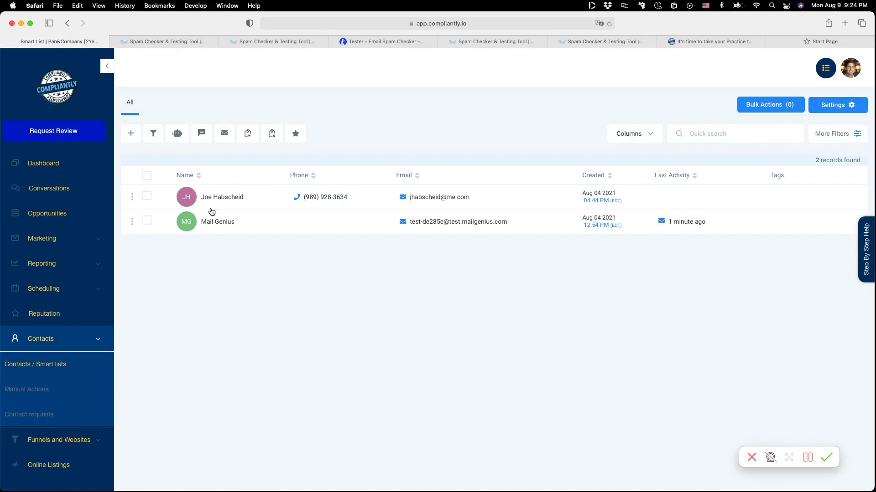
click(221, 231)
drag(155, 248, 41, 244)
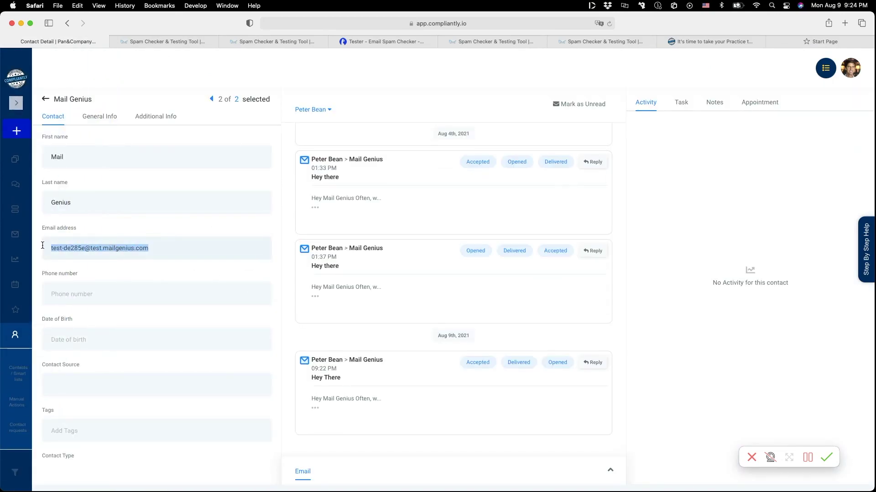
key(super+v)
click(96, 303)
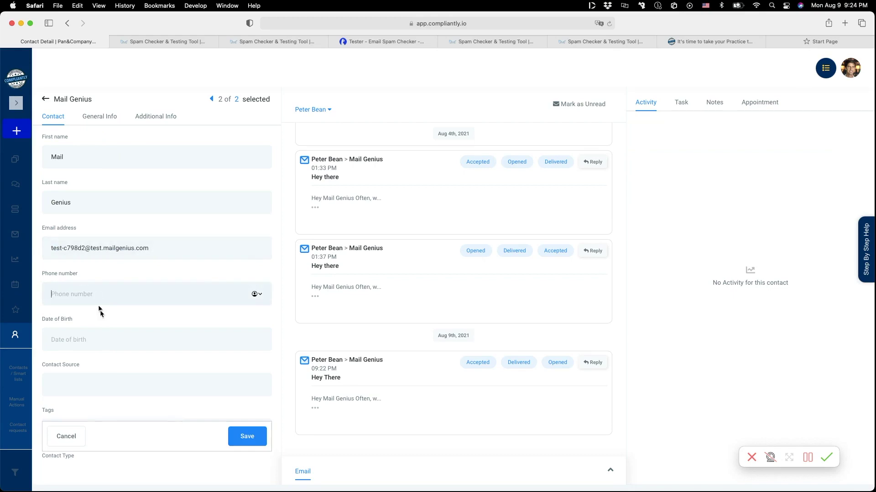
click(232, 439)
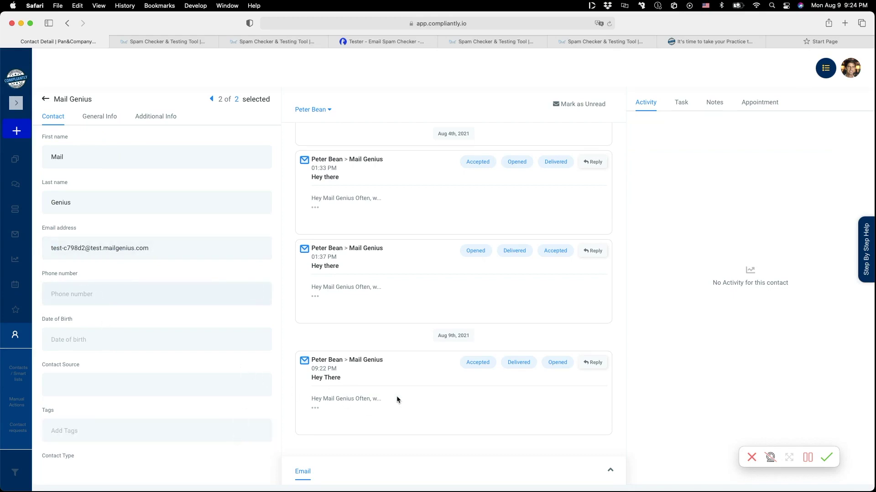
Expand the 09:22 PM Hey There email and select its full body text
click(314, 408)
scroll(392, 401, down, 5)
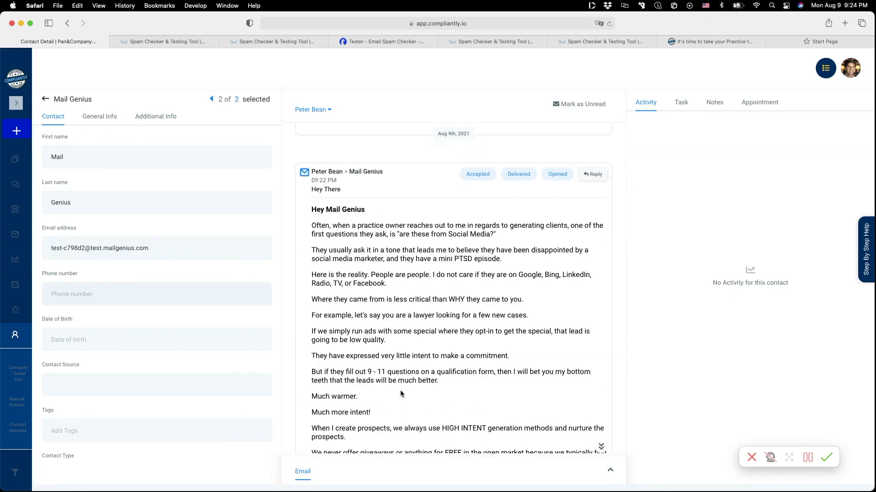
scroll(401, 392, down, 3)
drag(350, 393, 317, 220)
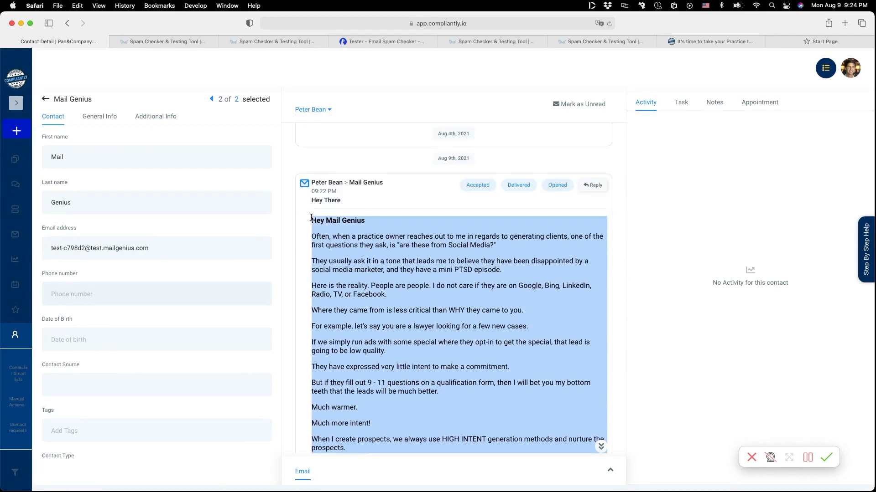
right_click(343, 222)
Copy the email text into a new composer body with subject 'Hey'
click(360, 254)
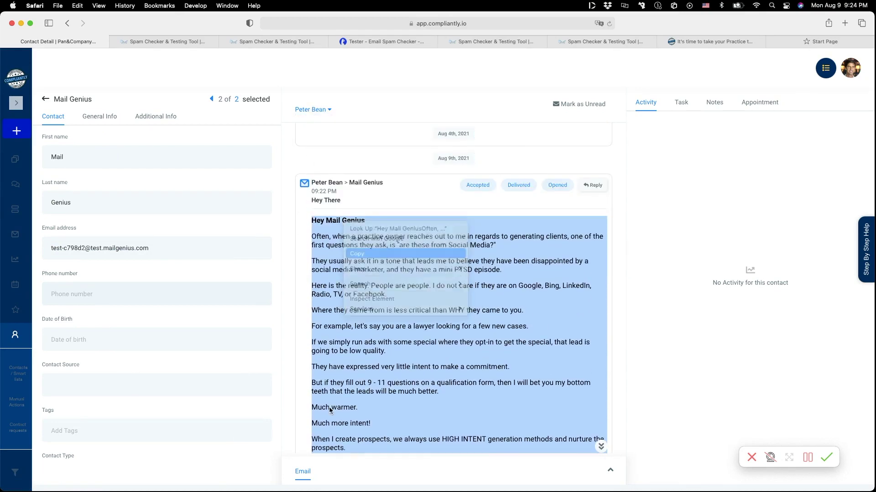
click(298, 473)
click(321, 391)
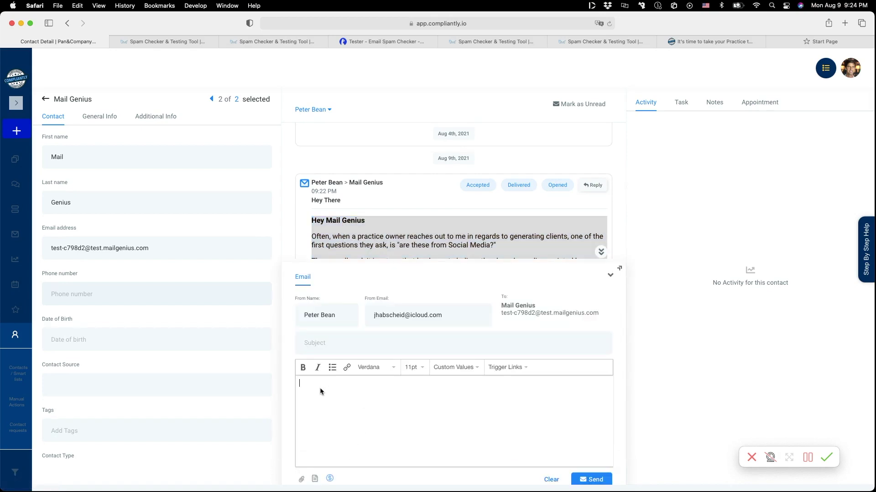
key(super+v)
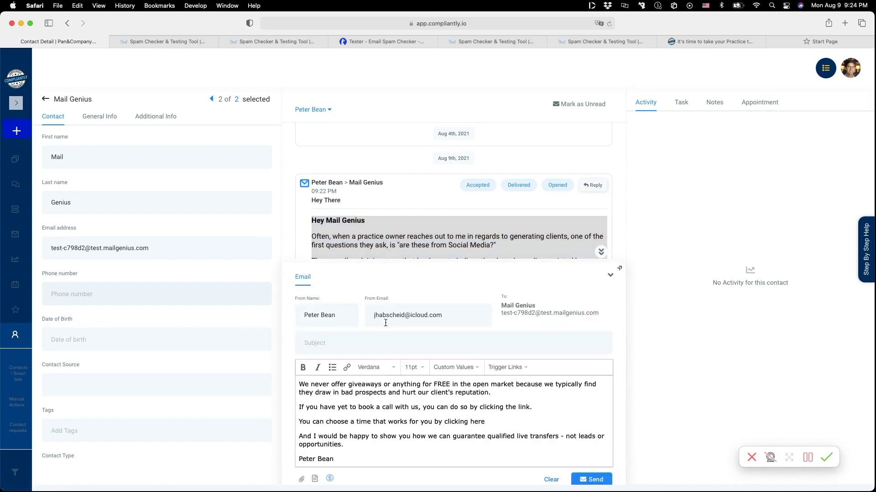
click(337, 349)
text(Hey There)
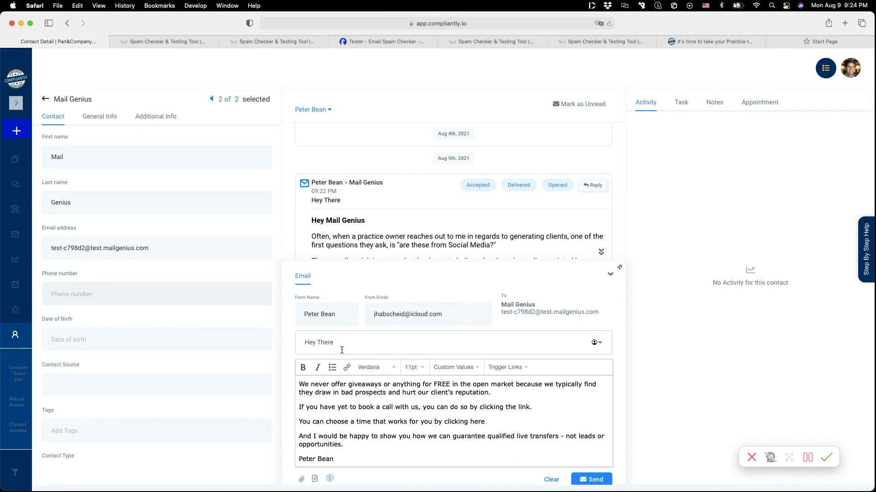
Correct the From address domain to reputationjudge.com, restoring the missing 'i'
drag(410, 315, 442, 318)
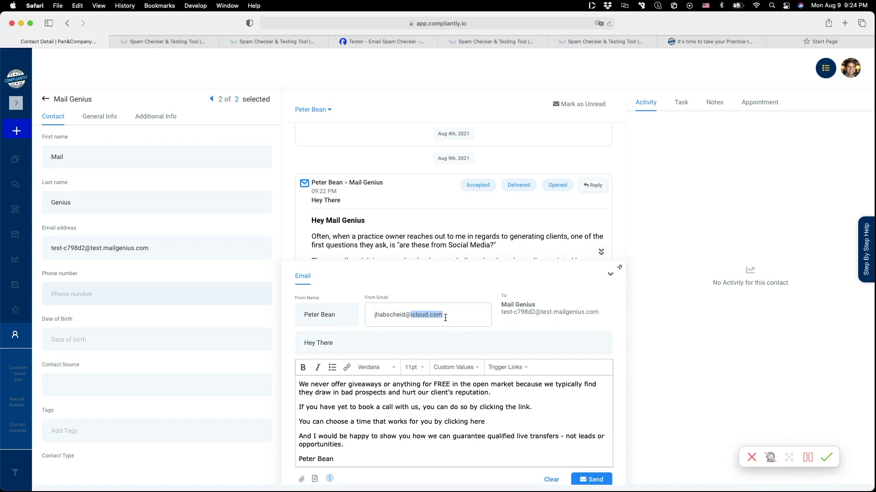
text(replies)
click(164, 41)
click(59, 41)
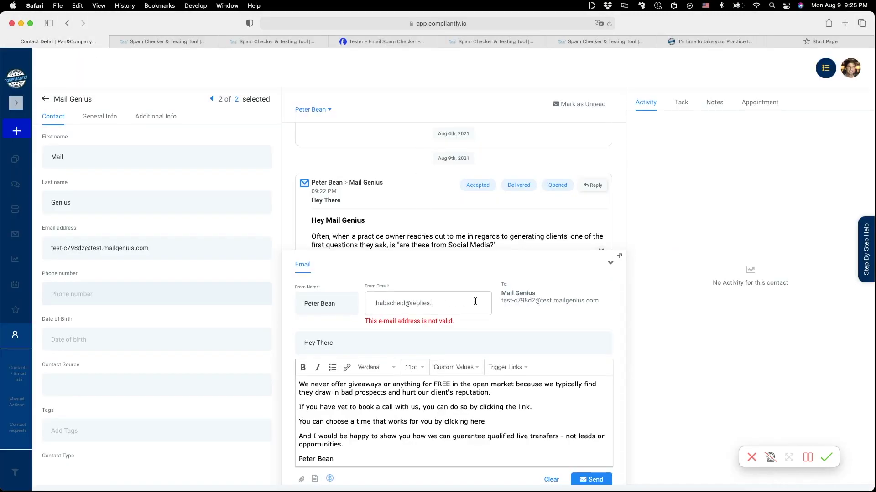
text(utationjudge.com)
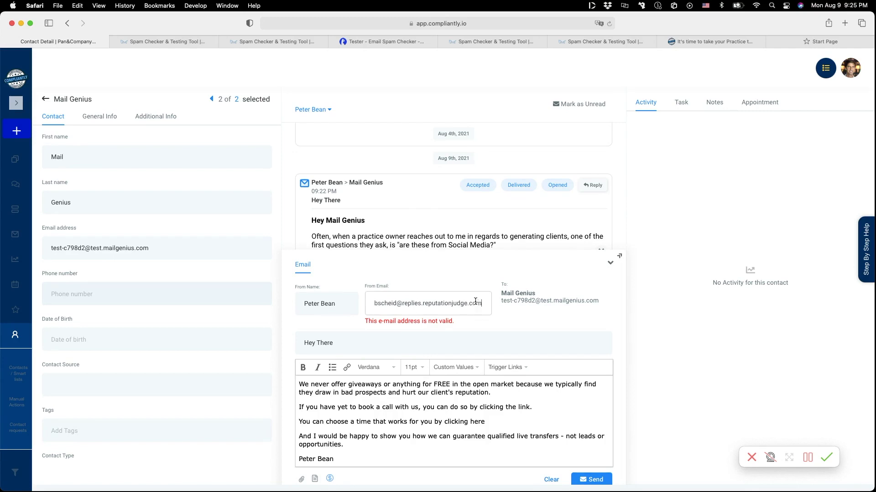
click(431, 349)
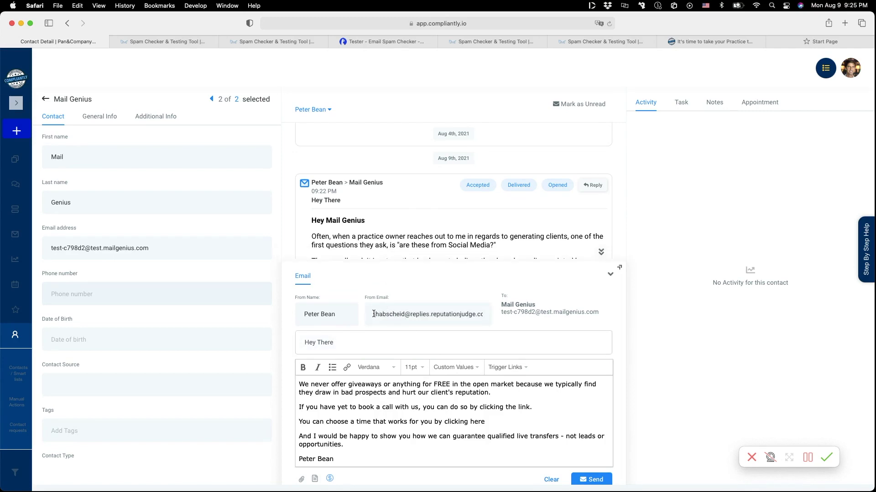
drag(374, 314, 448, 320)
click(481, 316)
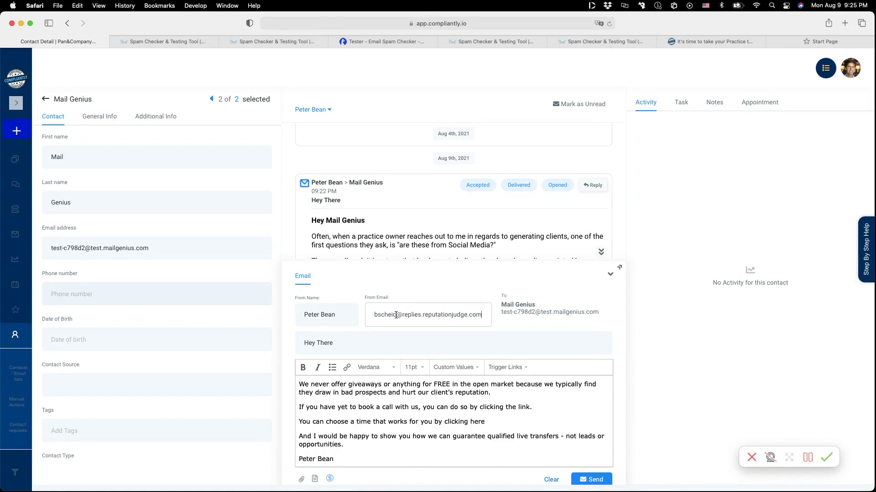
text(i)
key(super+Right)
Send the Hey There test email and load its MailGenius results: 97/100 with 2 things to fix
click(586, 477)
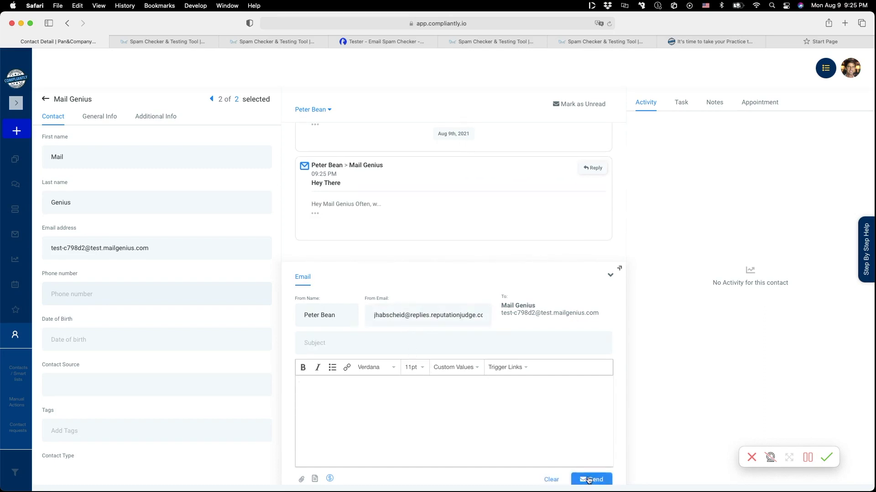
click(398, 42)
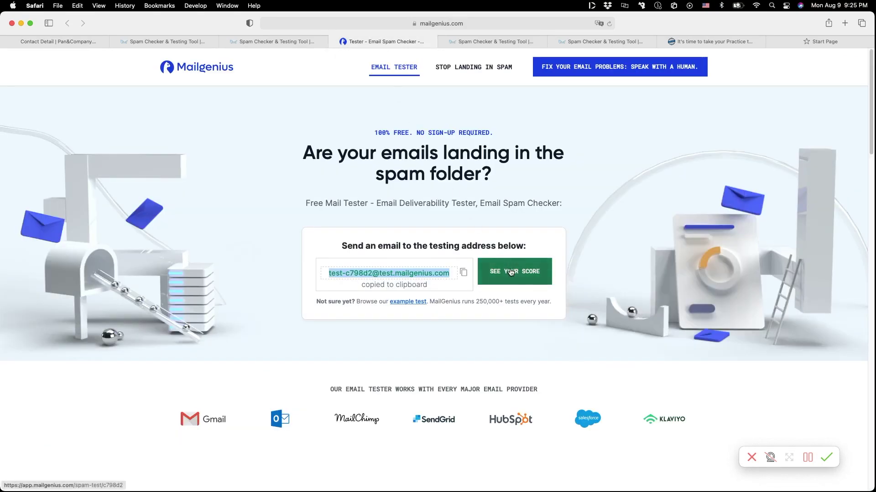
click(513, 273)
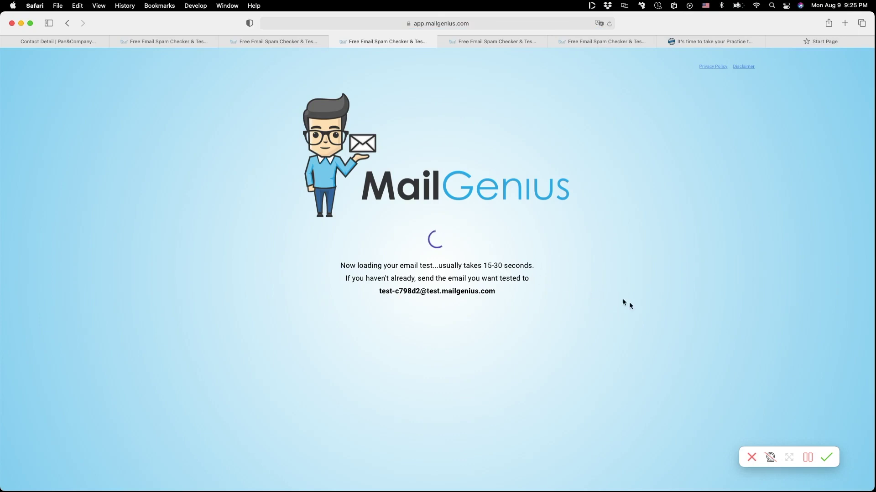
click(804, 457)
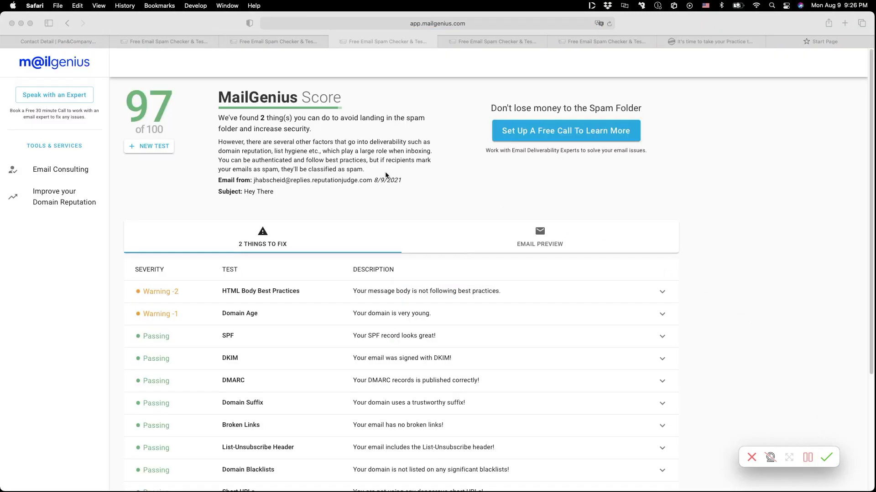
Highlight the test date 8/9/2021 and the sender address on the 97-scoring result
click(378, 182)
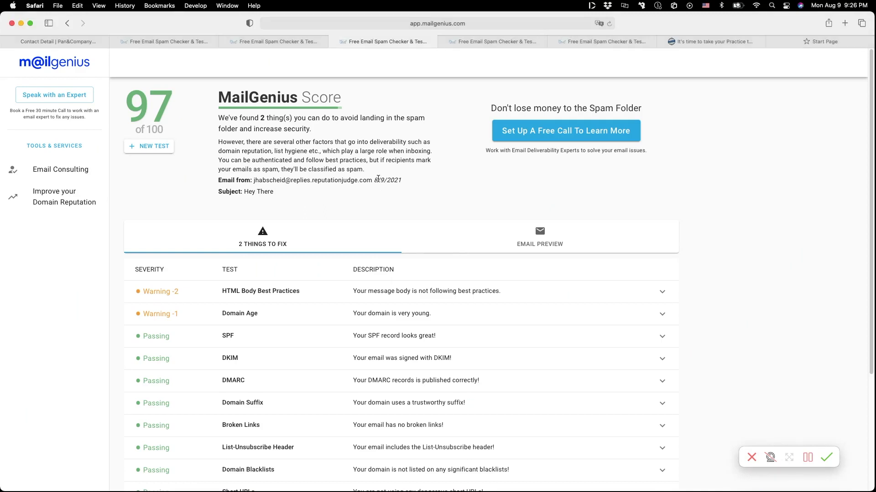
drag(375, 181, 405, 185)
click(406, 185)
drag(252, 181, 372, 184)
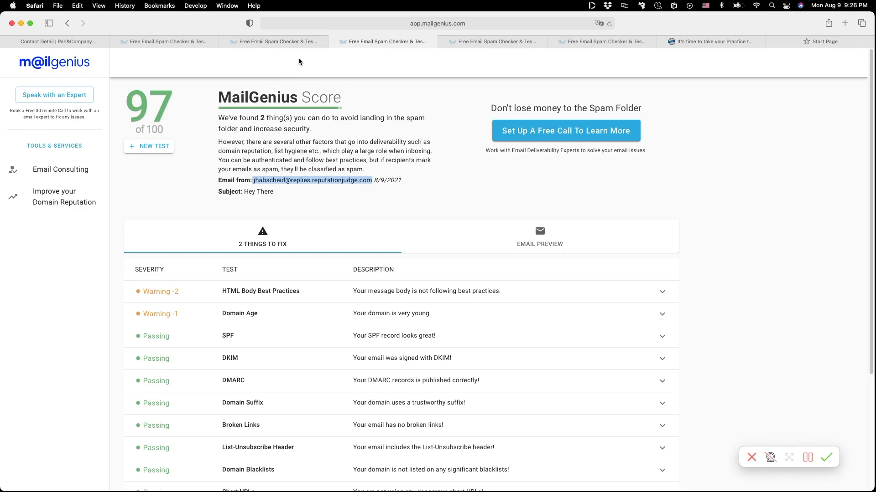
Compare the 97-scoring test result against the earlier test scoring 93
click(278, 46)
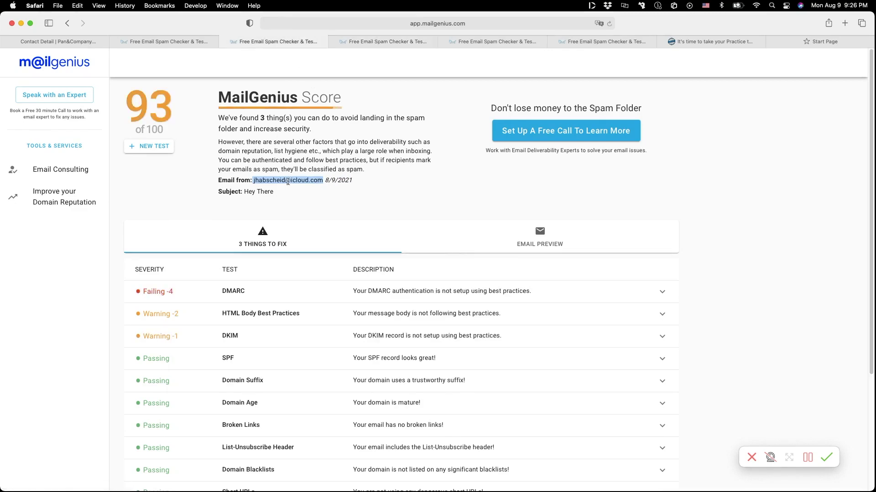
click(377, 44)
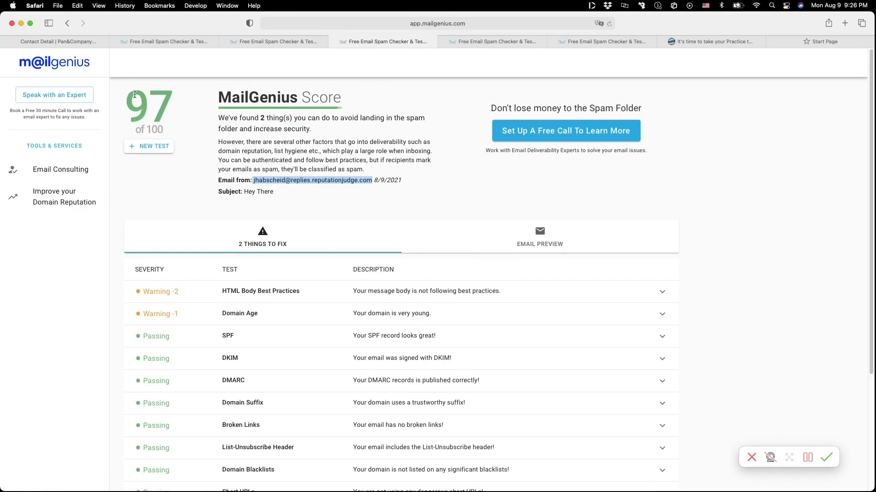
click(316, 45)
click(392, 46)
Show the email preview and then the raw email headers of the 97-scoring test
click(538, 240)
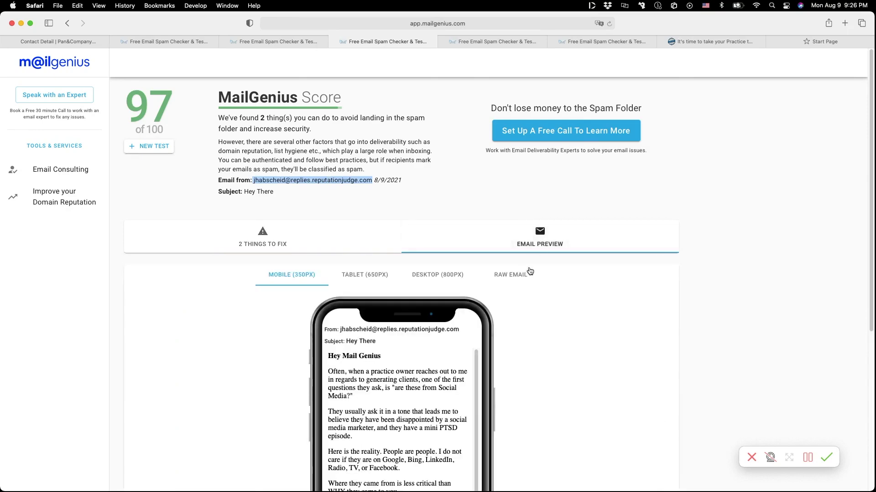
scroll(547, 274, down, 3)
click(519, 221)
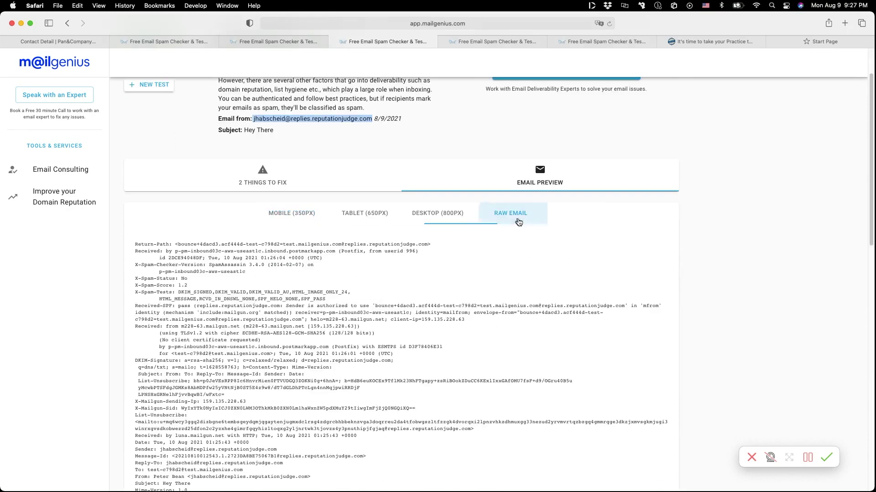
scroll(326, 279, down, 1)
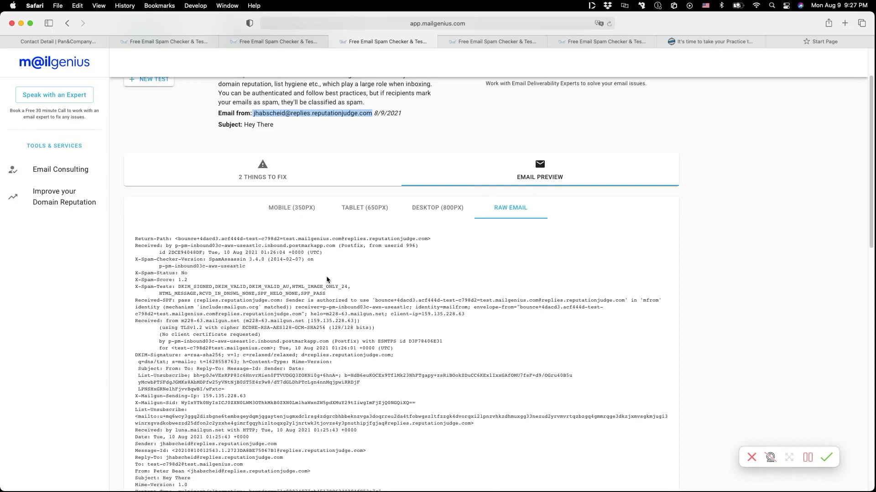
scroll(327, 280, down, 3)
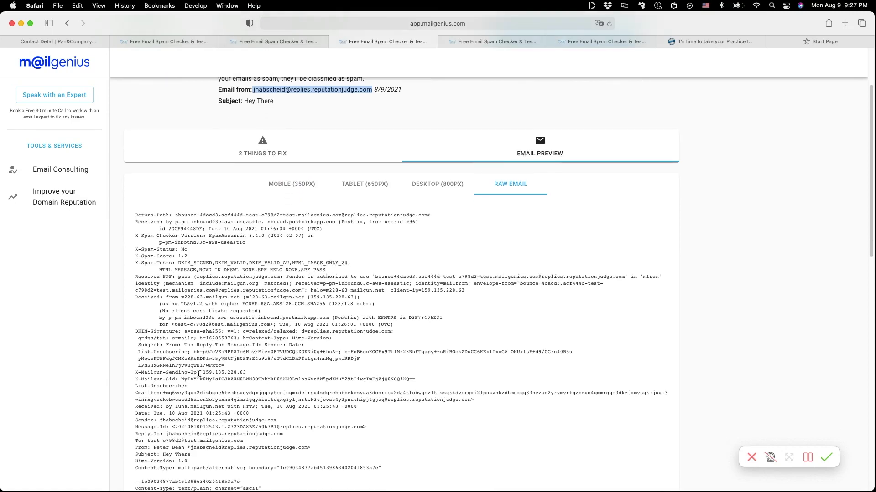
Copy the X-Mailgun-Sending-Ip value 159.135.228.63 from the raw headers
drag(136, 372, 206, 373)
click(225, 372)
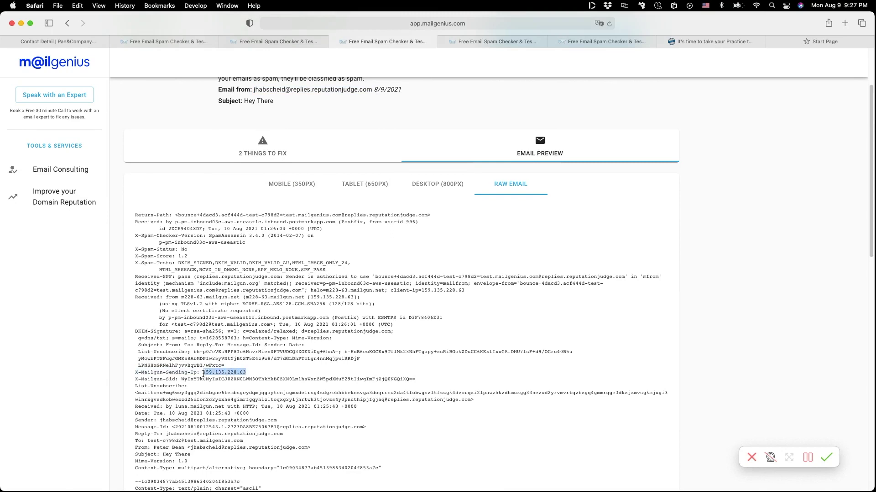
right_click(220, 373)
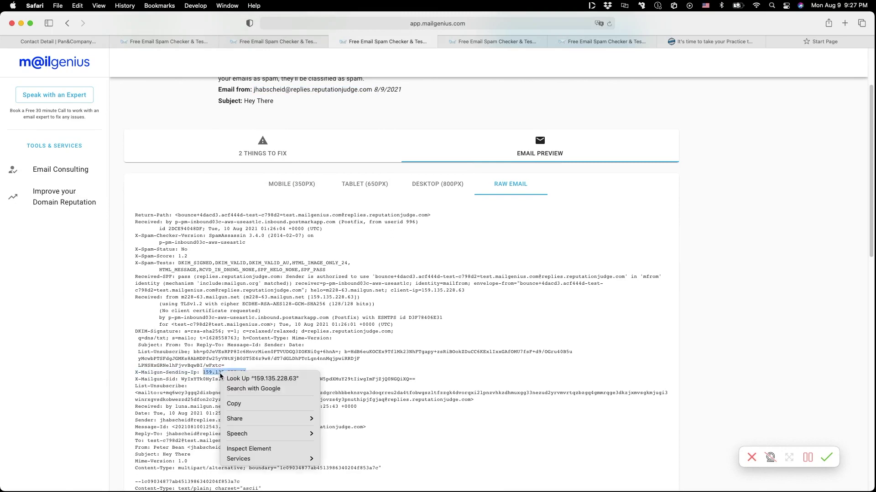
click(237, 405)
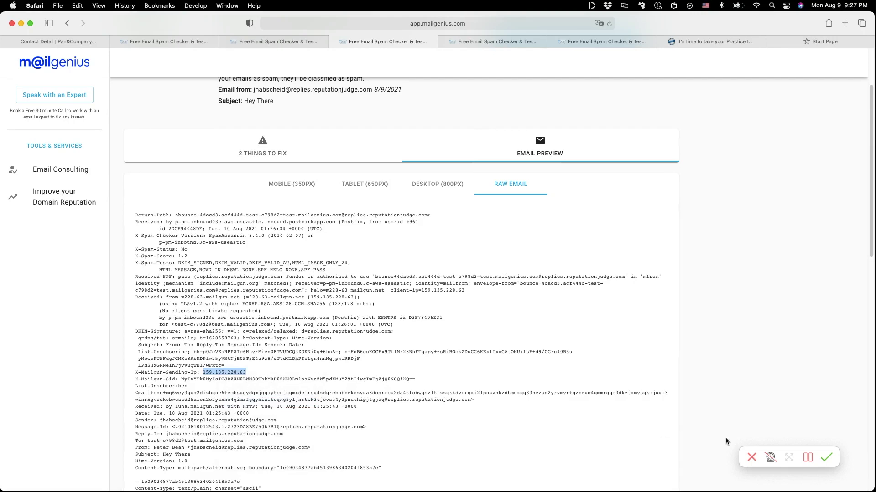
click(807, 458)
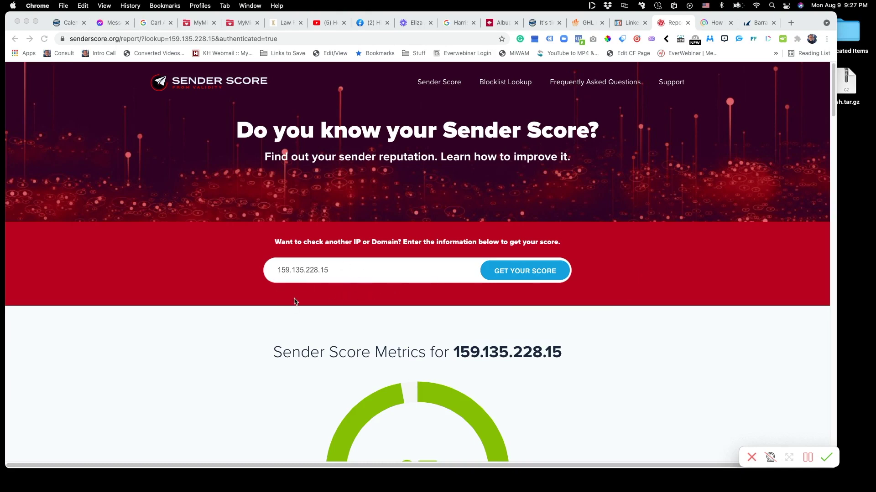
Scroll through the 159.135.228.15 report: score 97, host m228-15.mailgun.net, measures mostly LOW
scroll(295, 302, down, 1)
scroll(415, 368, down, 2)
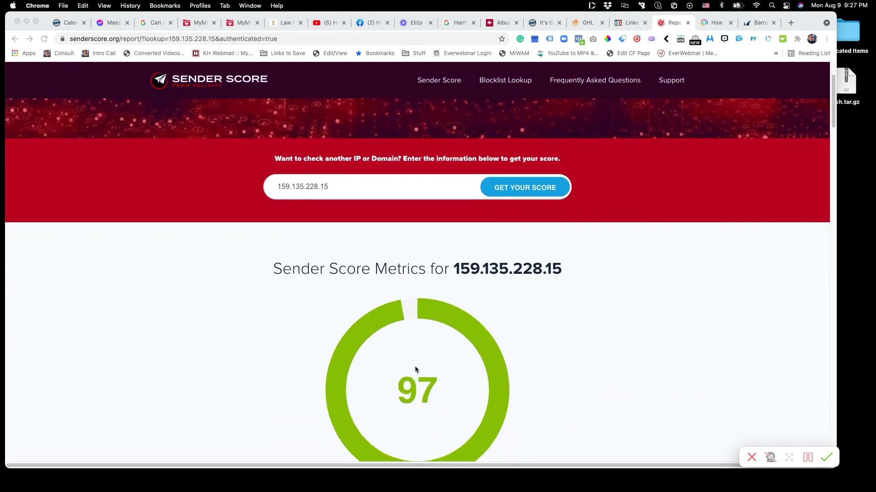
scroll(414, 369, down, 1)
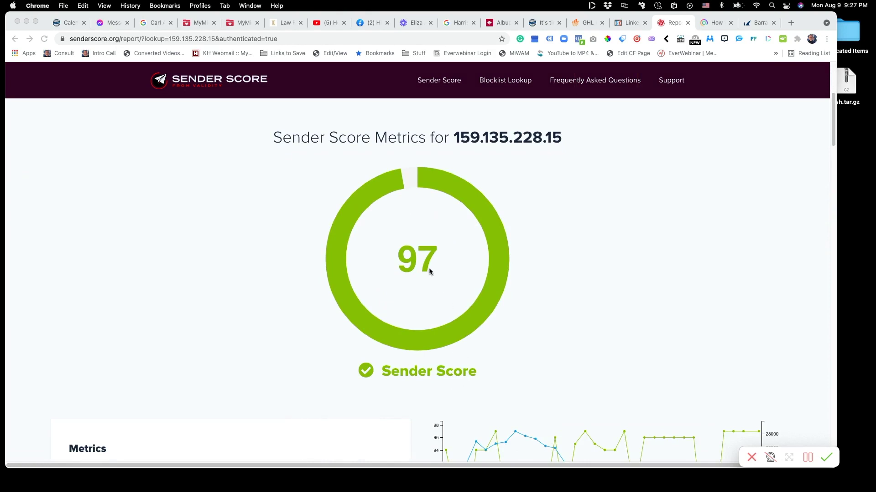
scroll(427, 267, down, 4)
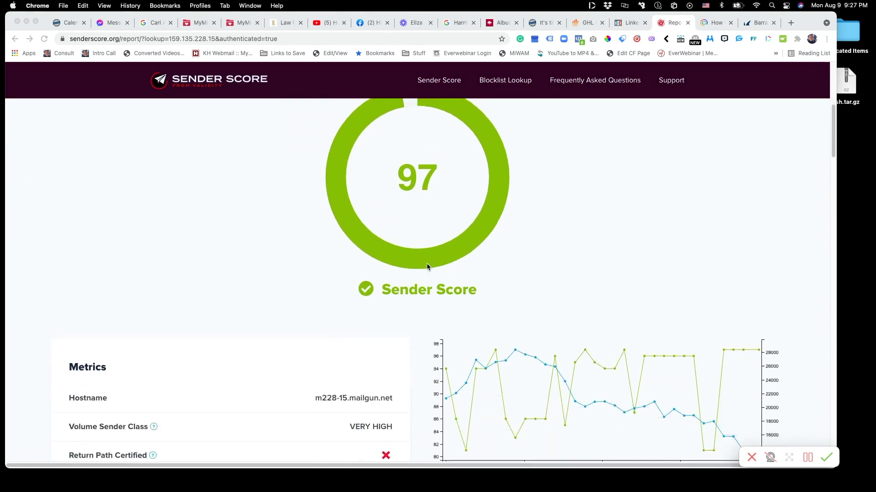
scroll(427, 266, down, 6)
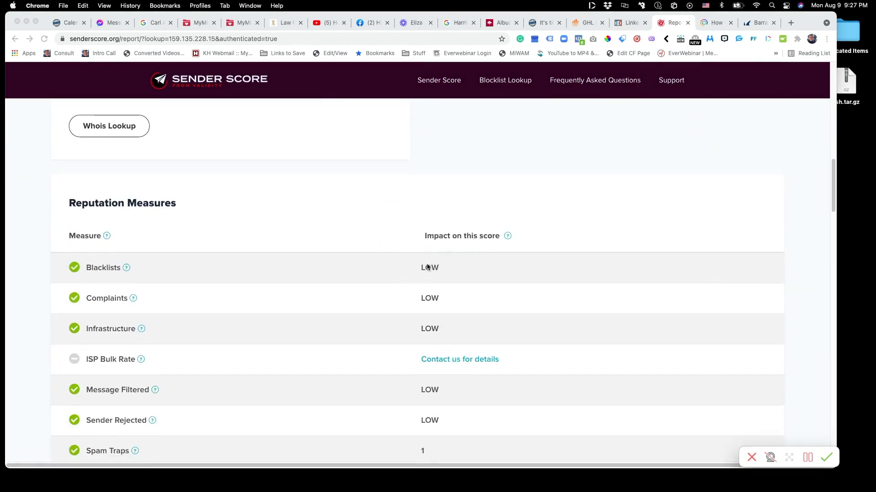
scroll(347, 299, down, 2)
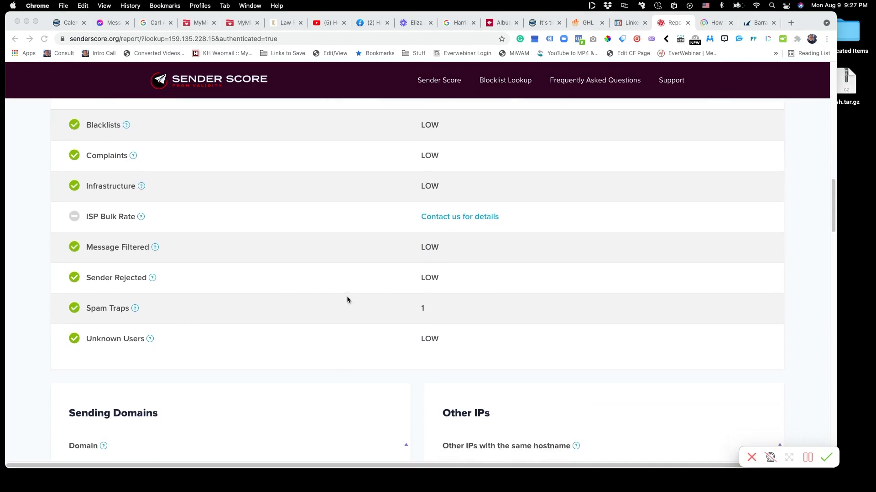
scroll(346, 300, up, 3)
scroll(347, 300, up, 10)
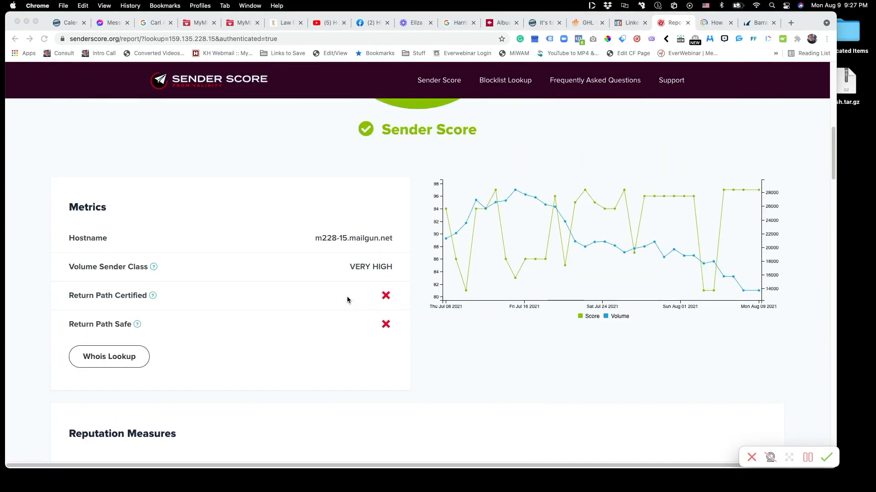
scroll(346, 300, up, 3)
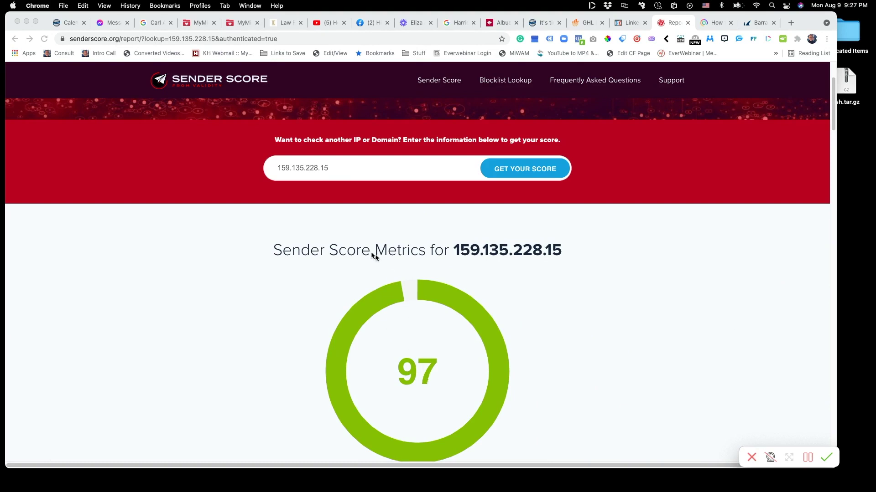
Look up the copied sending IP 159.135.228.63 on Sender Score
click(336, 176)
drag(343, 168, 261, 171)
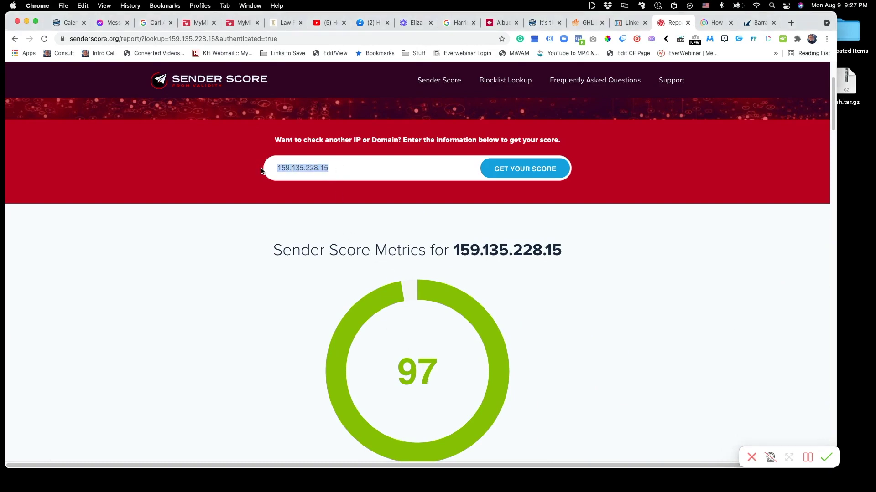
key(super+v)
click(522, 175)
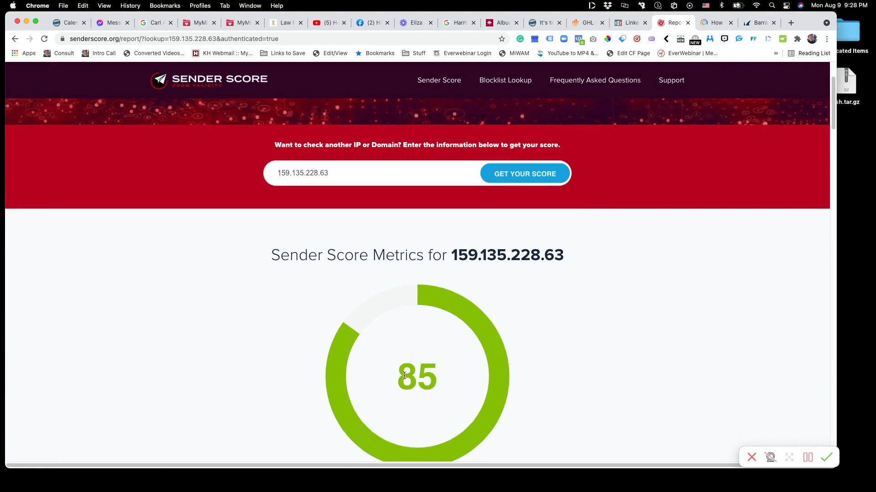
Review the 85 score for 159.135.228.63, select its IP in the heading, and return to MailGenius
scroll(444, 374, down, 15)
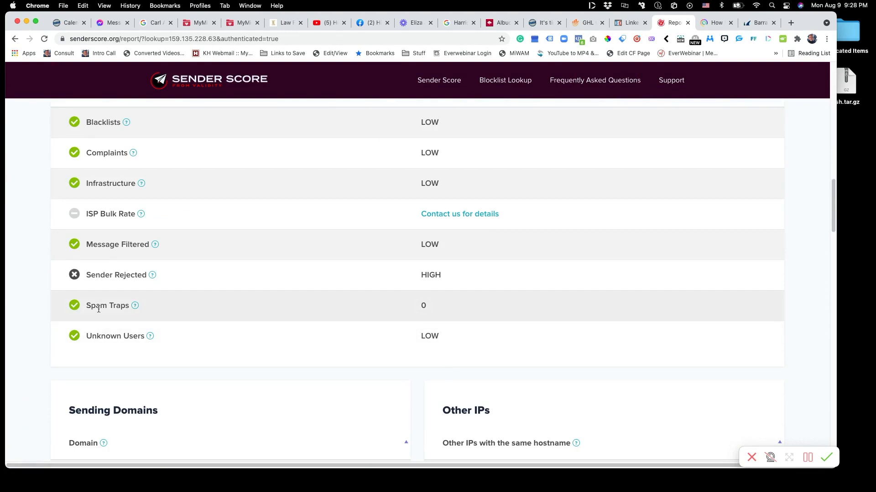
scroll(434, 317, up, 5)
scroll(434, 310, up, 8)
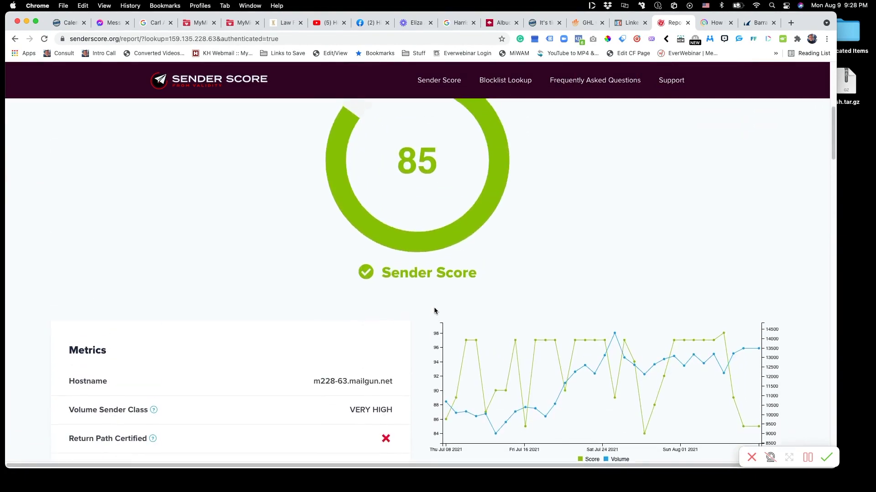
scroll(434, 307, up, 3)
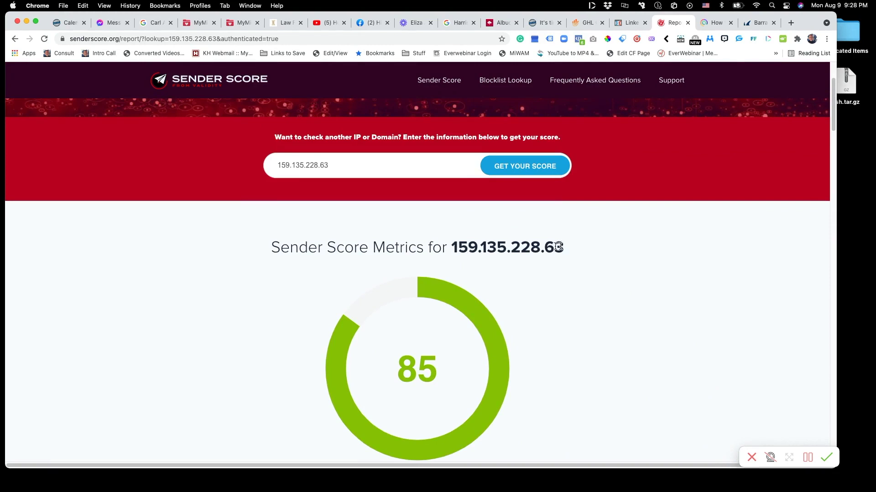
drag(564, 247, 450, 247)
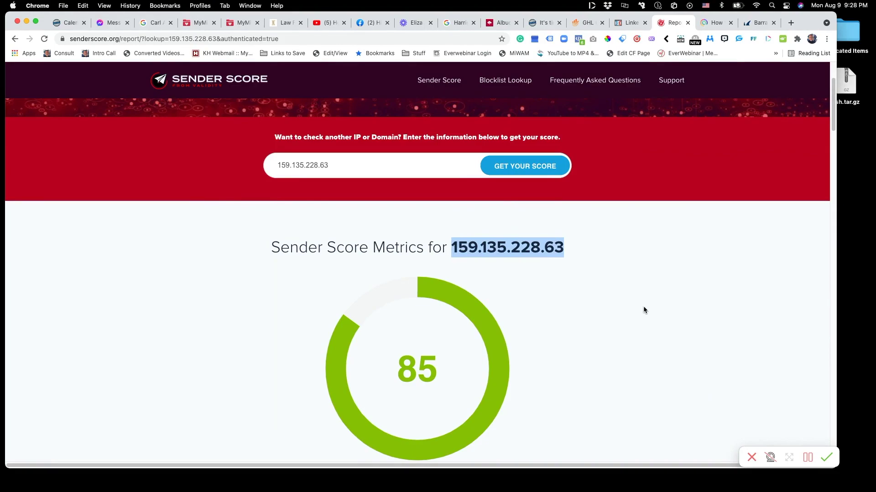
key(super+Tab)
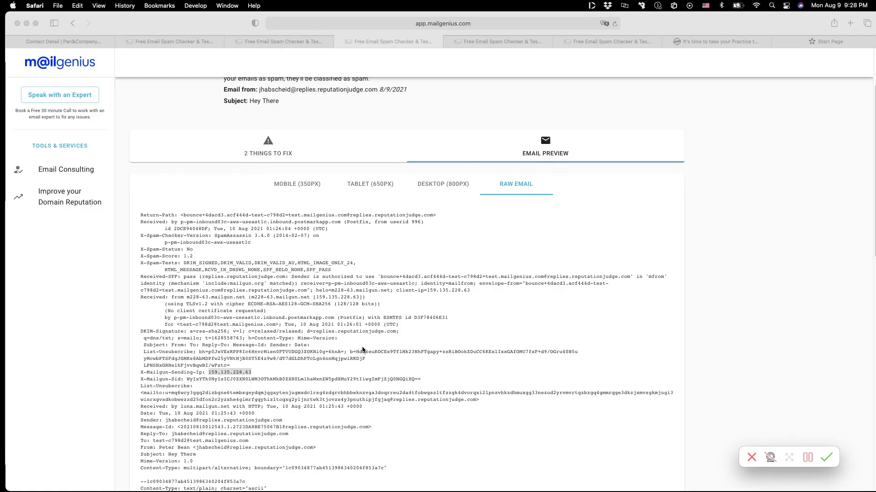
Open another test report's raw headers and select its sending IP 159.135.228.63
scroll(398, 283, up, 4)
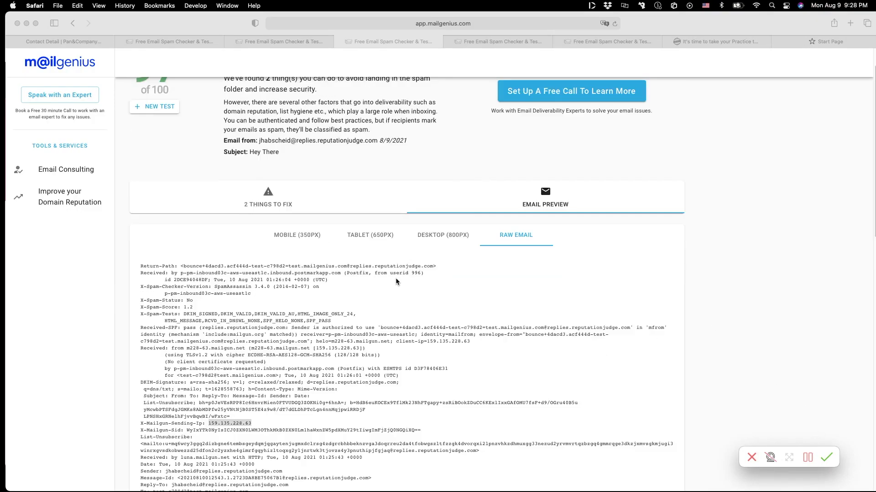
click(259, 45)
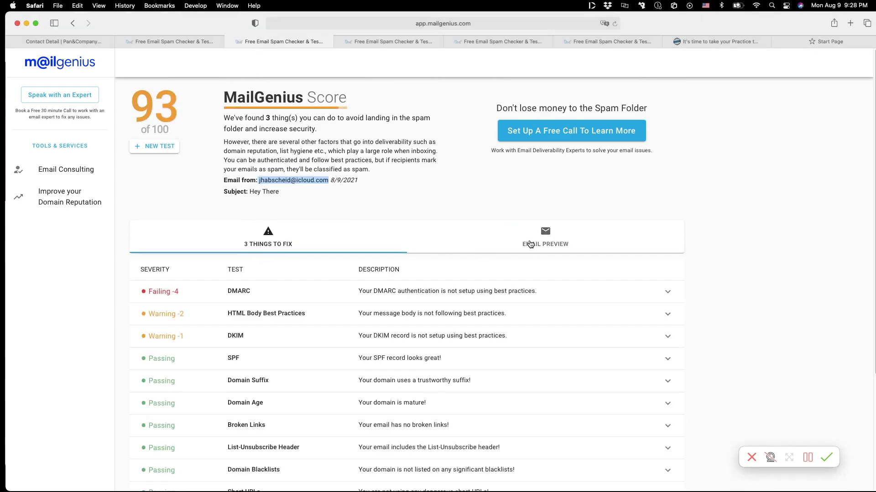
click(483, 250)
click(510, 274)
scroll(276, 397, down, 2)
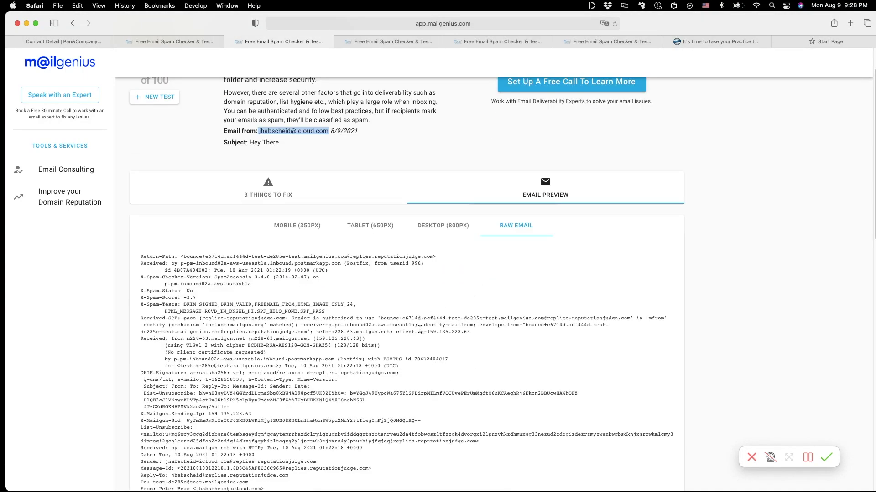
drag(252, 414, 207, 414)
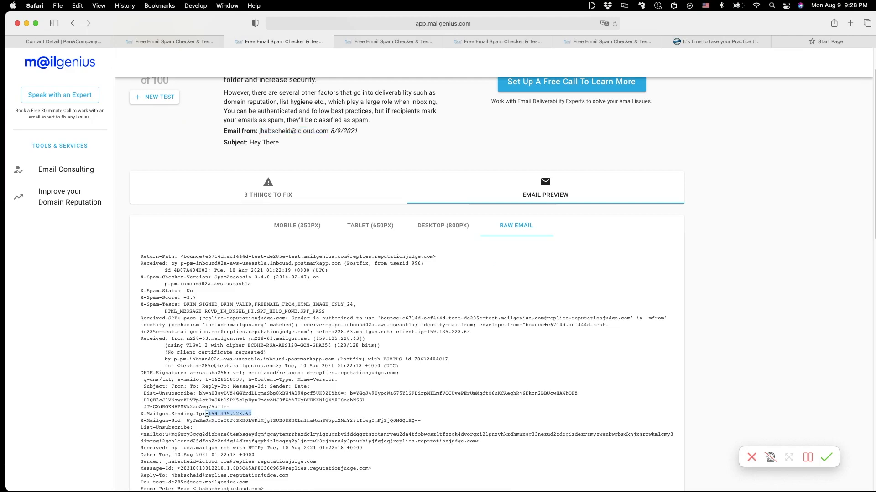
scroll(209, 414, up, 2)
Compare the MailGenius test reports scoring 91, 93 and 97
click(186, 41)
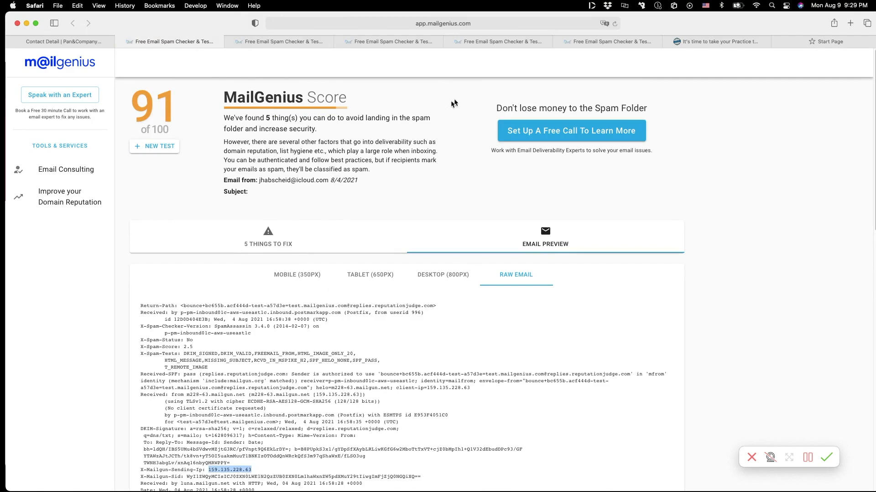
click(494, 44)
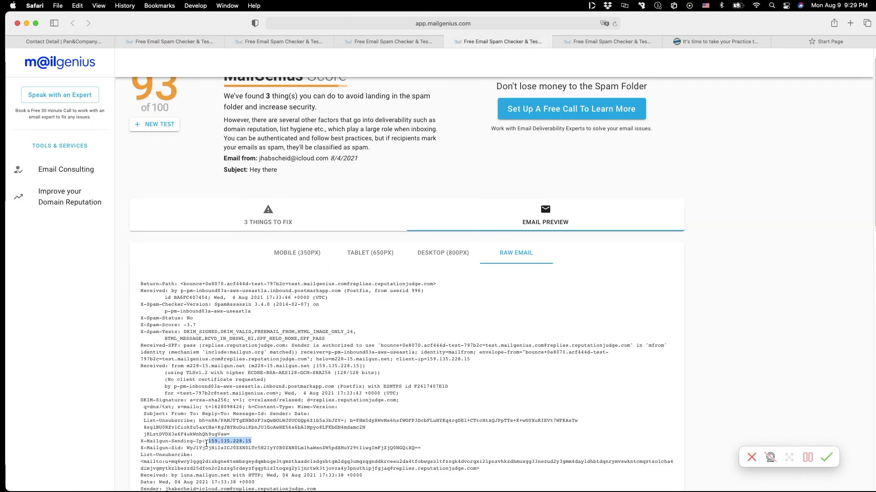
click(197, 45)
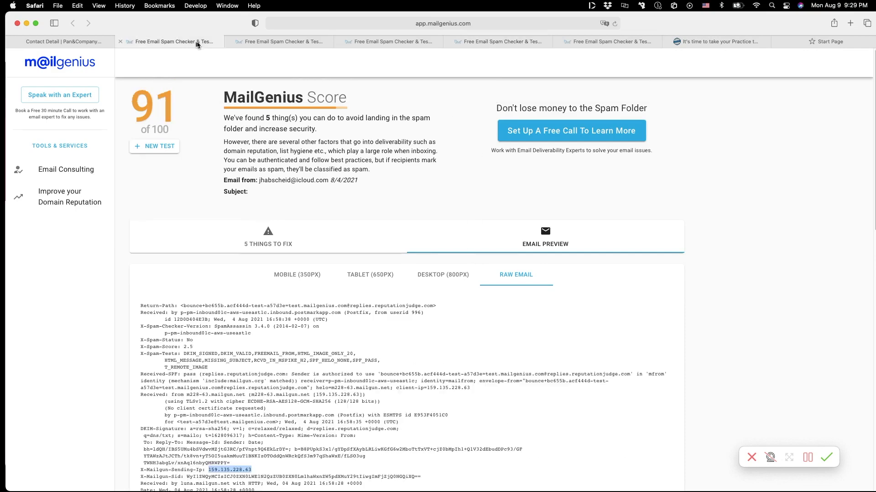
click(278, 43)
click(369, 49)
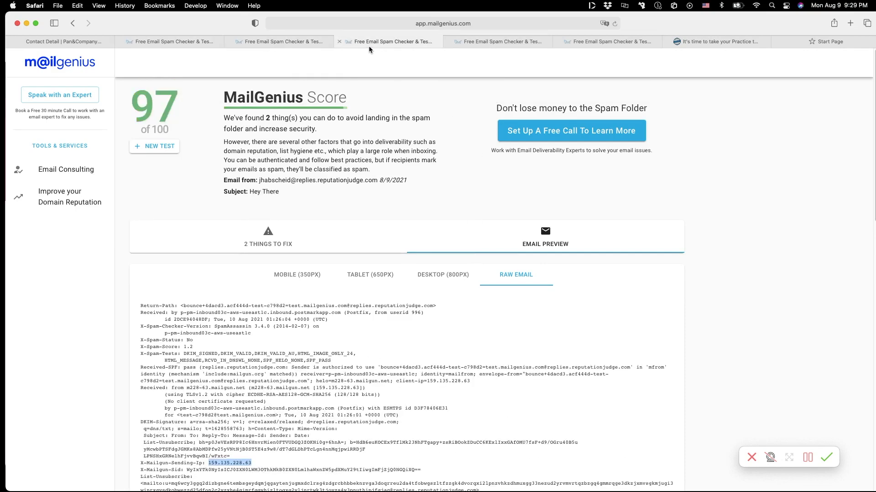
click(190, 44)
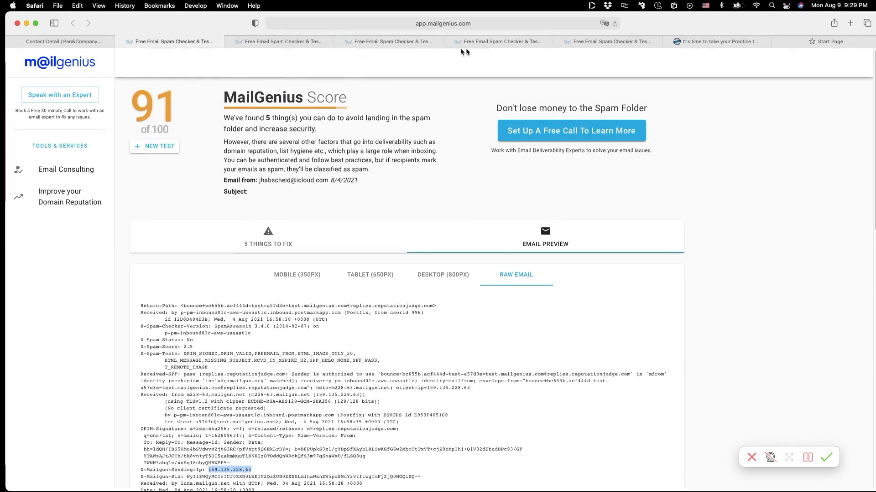
Select the Mailgun sending IP in the raw headers of the fifth (93-scoring) and sixth reports
click(520, 42)
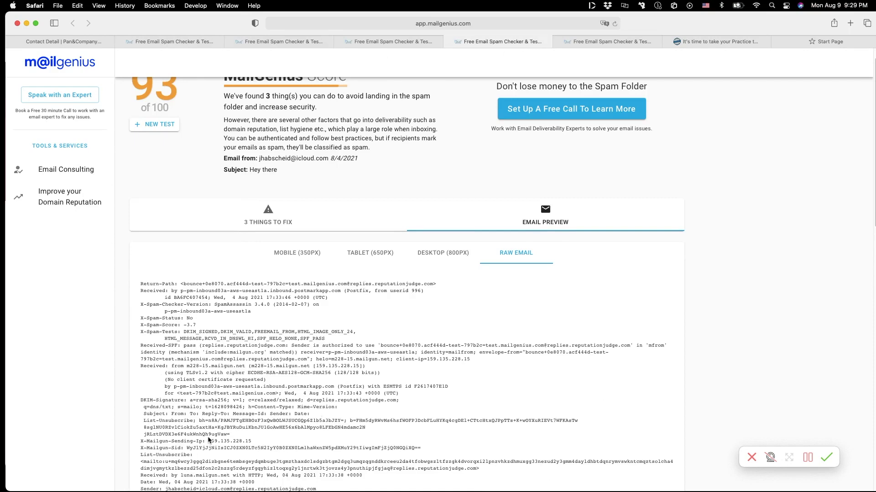
drag(208, 441, 244, 441)
click(596, 42)
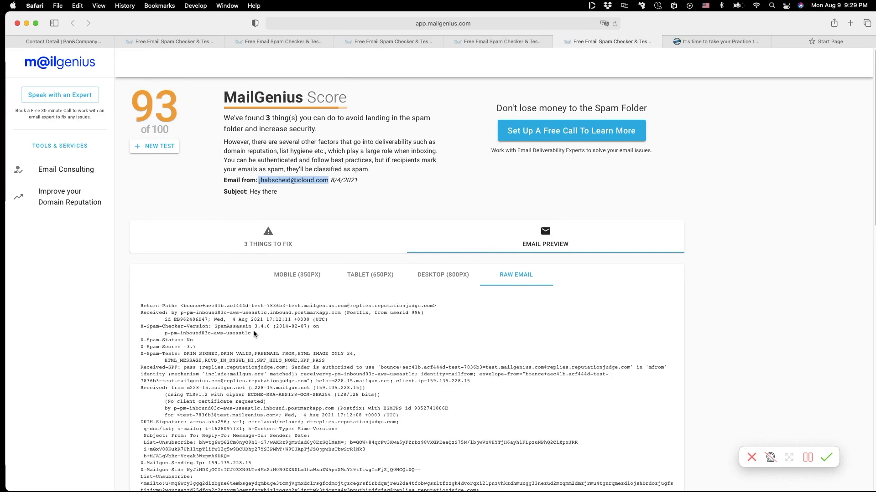
scroll(253, 338, down, 1)
drag(208, 459, 250, 458)
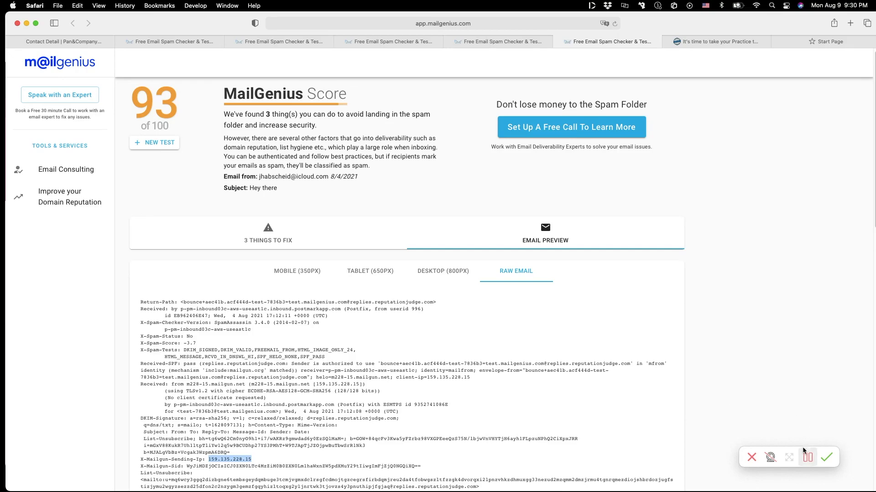
Return to the Sender Score report for 159.135.228.63 (score 85) and select the lookup IP
click(808, 457)
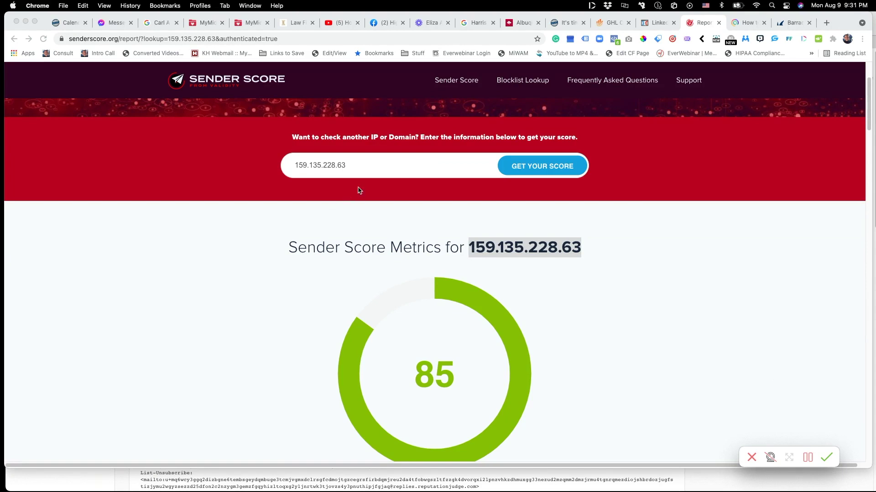
click(352, 166)
drag(352, 166, 292, 165)
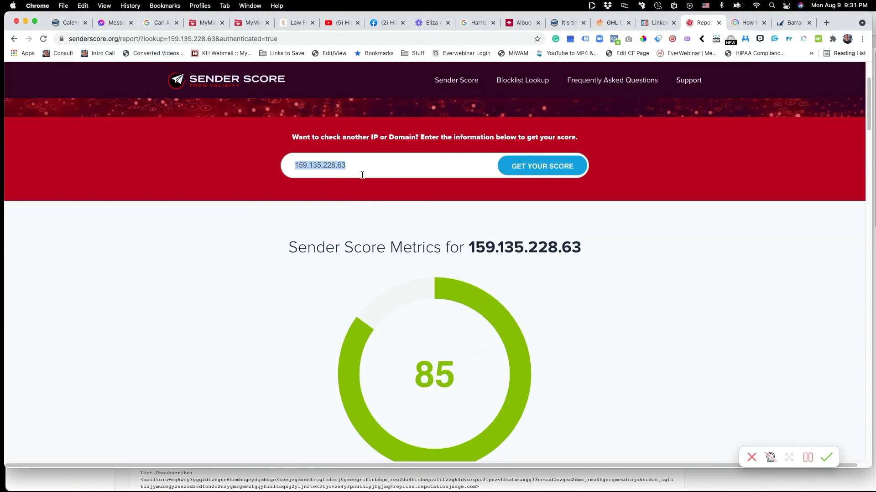
Look up 78.47.42.107 (mailer.compliantly.io), which gets no score for lack of sender info
text(78.47.42.107)
click(539, 176)
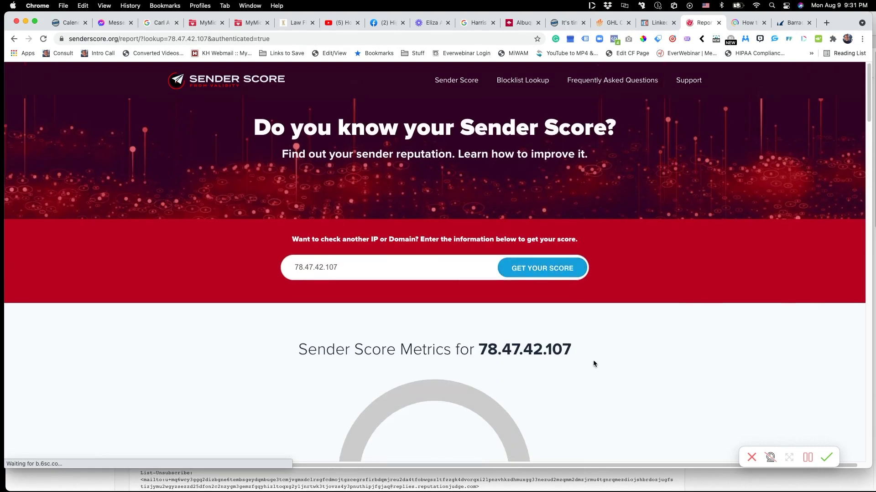
scroll(593, 363, down, 3)
scroll(594, 364, down, 3)
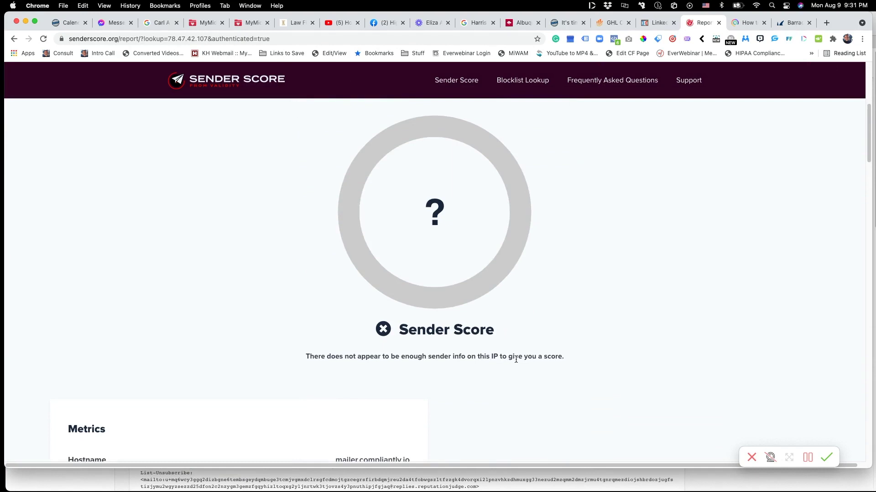
scroll(517, 359, up, 2)
scroll(519, 359, up, 3)
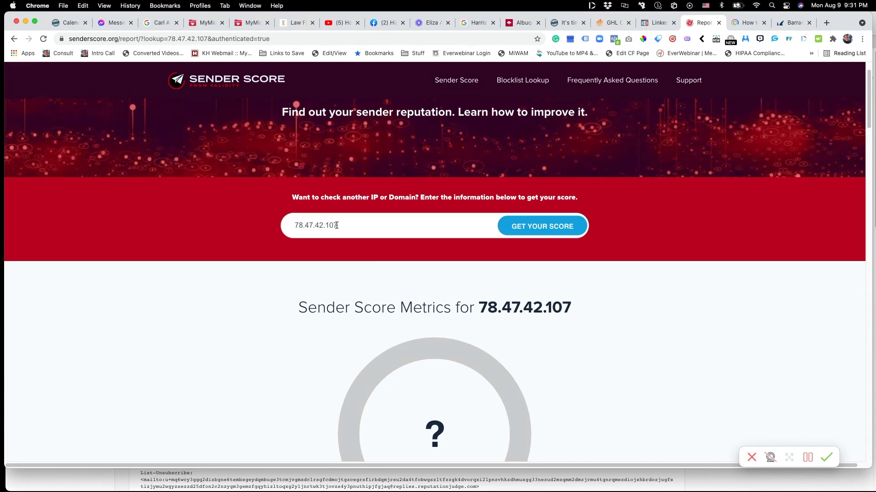
drag(337, 226, 294, 226)
drag(568, 306, 482, 307)
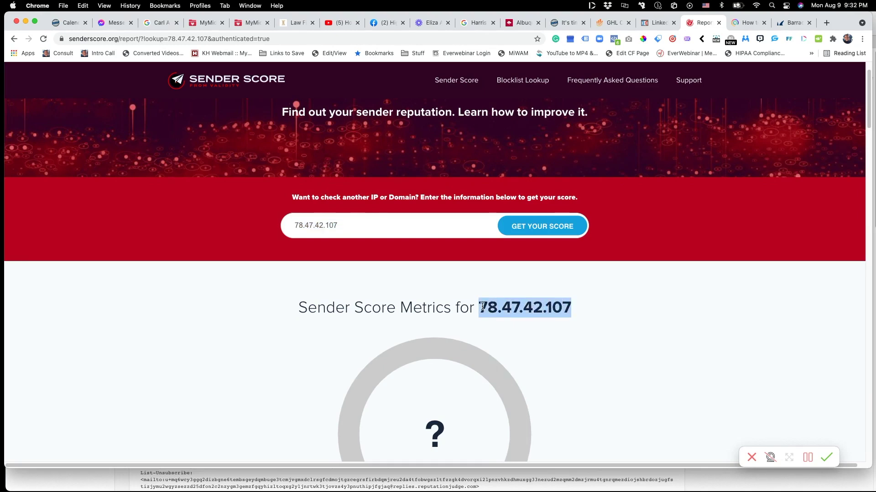